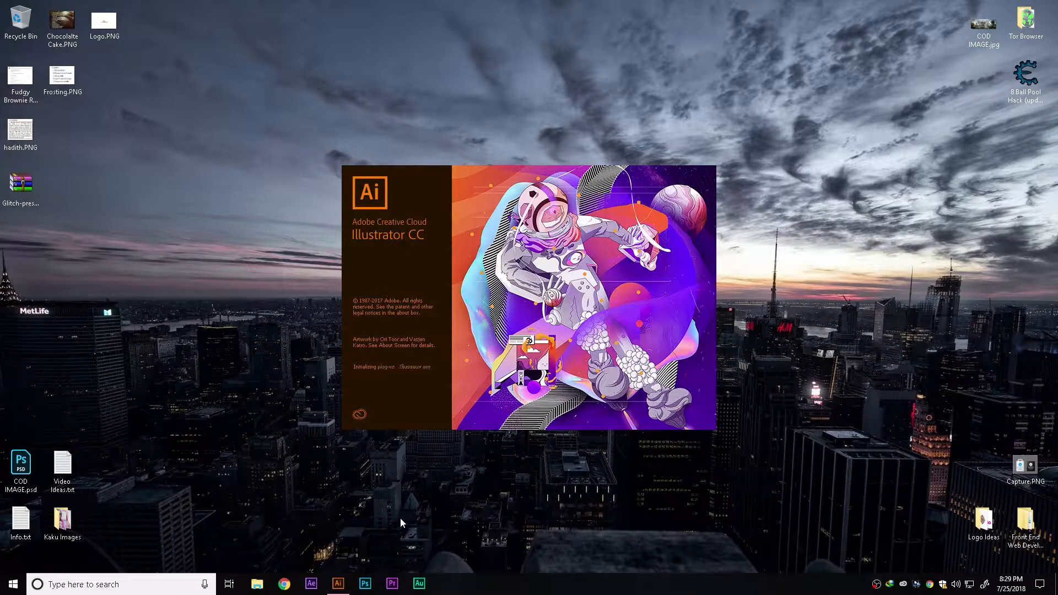
# Create a new document named Geometrical Gradient with a width of 1000 px
pyautogui.hotkey('ctrl', 'n')
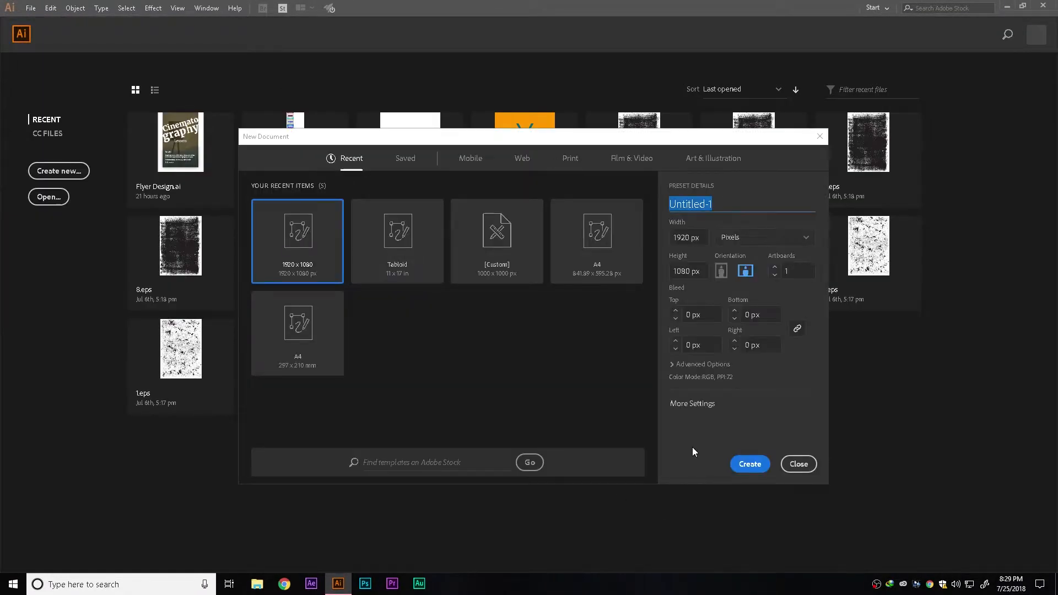
pyautogui.write('Geometrical Gradient')
pyautogui.press('Tab')
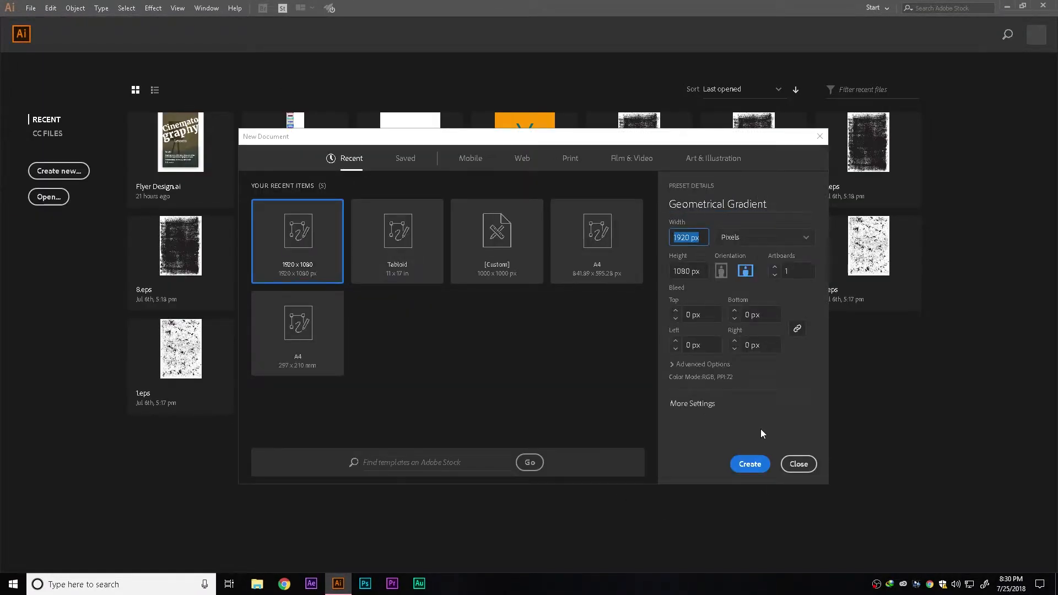
pyautogui.write('1000')
pyautogui.press('Tab')
pyautogui.write('1000')
pyautogui.click(689, 365)
pyautogui.click(748, 464)
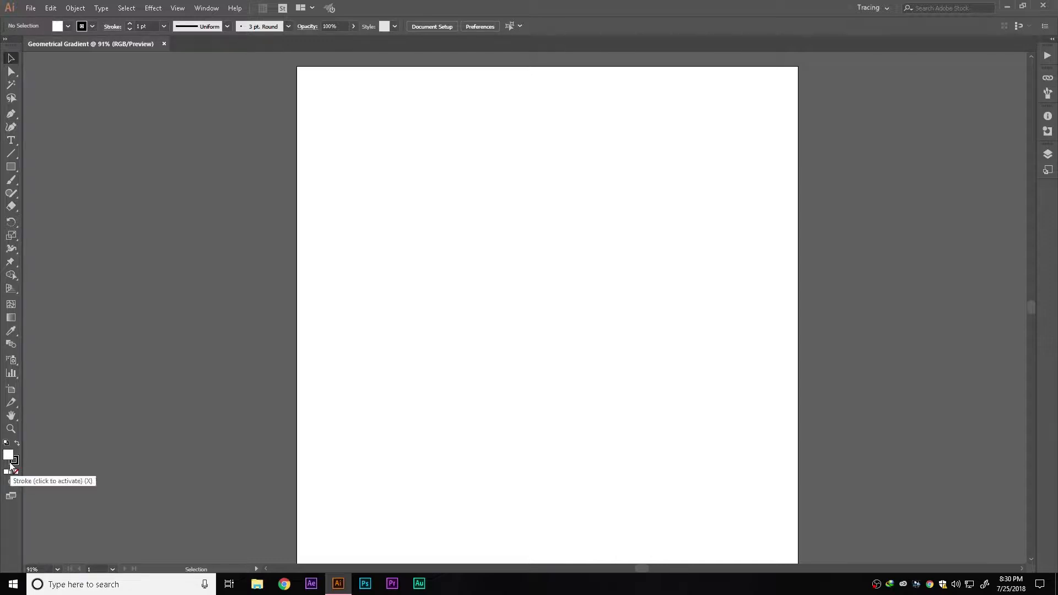
# Create a hexagon with the Polygon tool using a 50 px radius and 6 sides
pyautogui.click(14, 164)
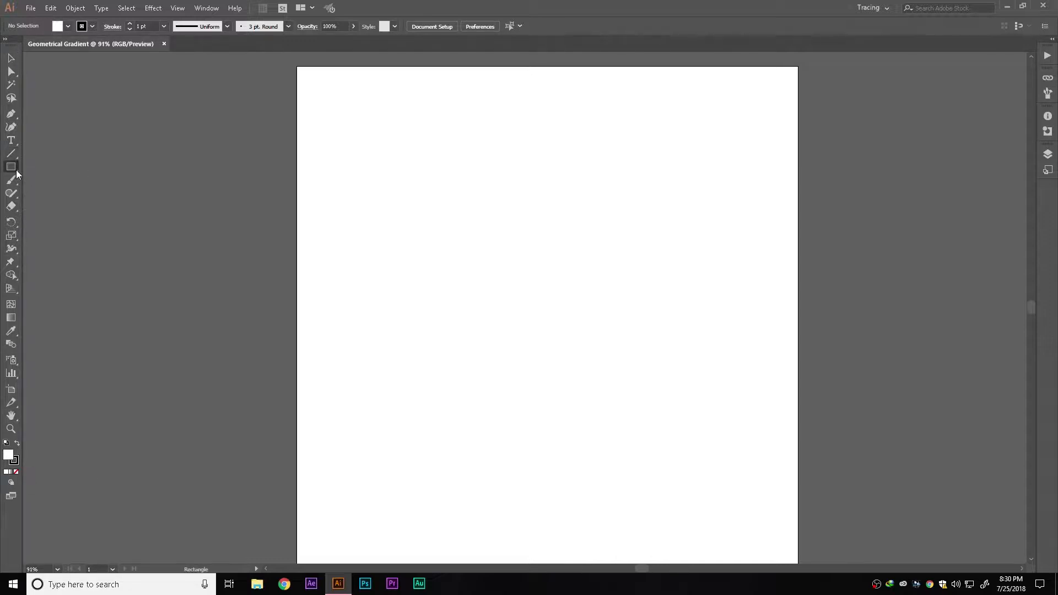
pyautogui.click(14, 168)
pyautogui.click(48, 206)
pyautogui.click(546, 318)
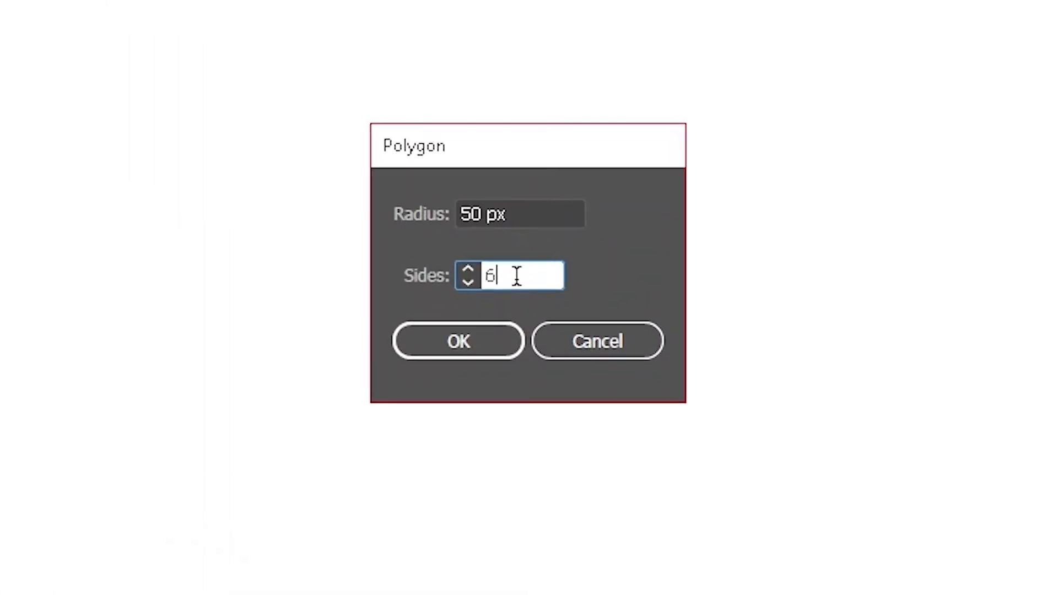
pyautogui.write('=')
pyautogui.press('BackSpace')
pyautogui.press('BackSpace')
pyautogui.write('6')
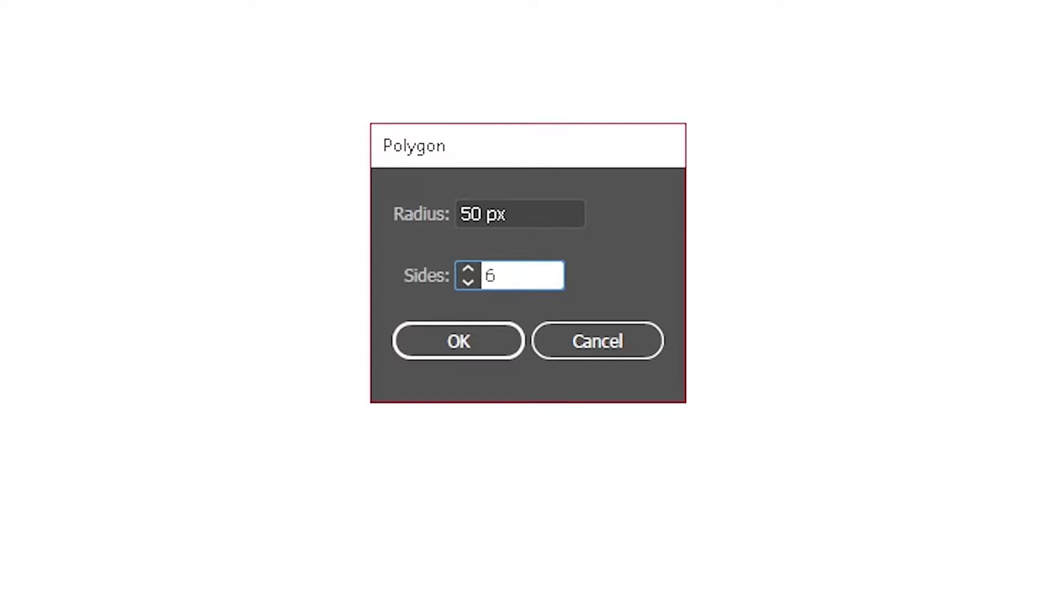
pyautogui.click(480, 346)
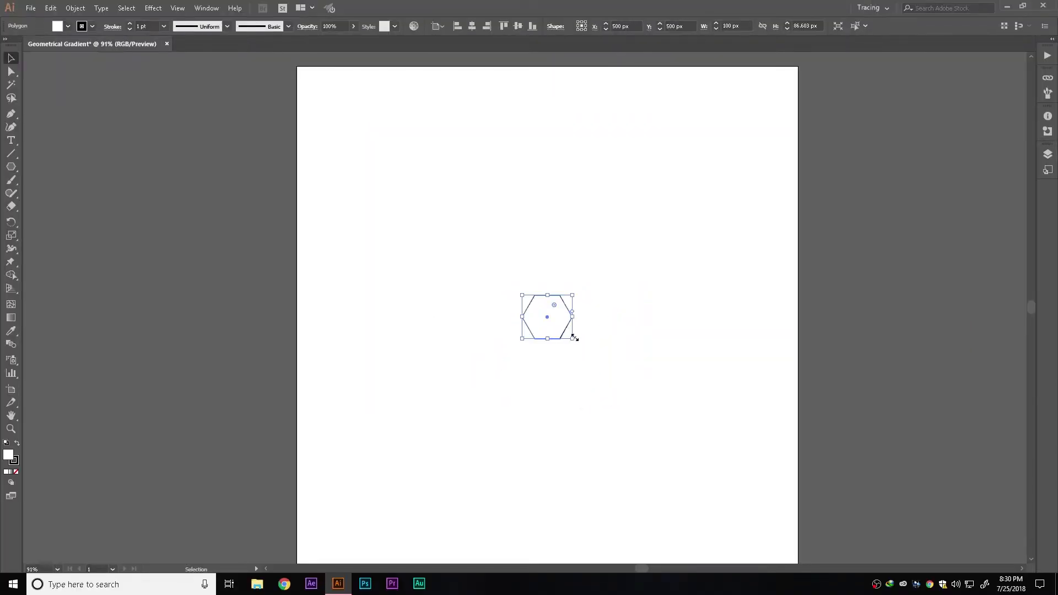
# Scale the hexagon up to about 852 px wide so it fills most of the artboard
pyautogui.moveTo(574, 337); pyautogui.dragTo(823, 501)
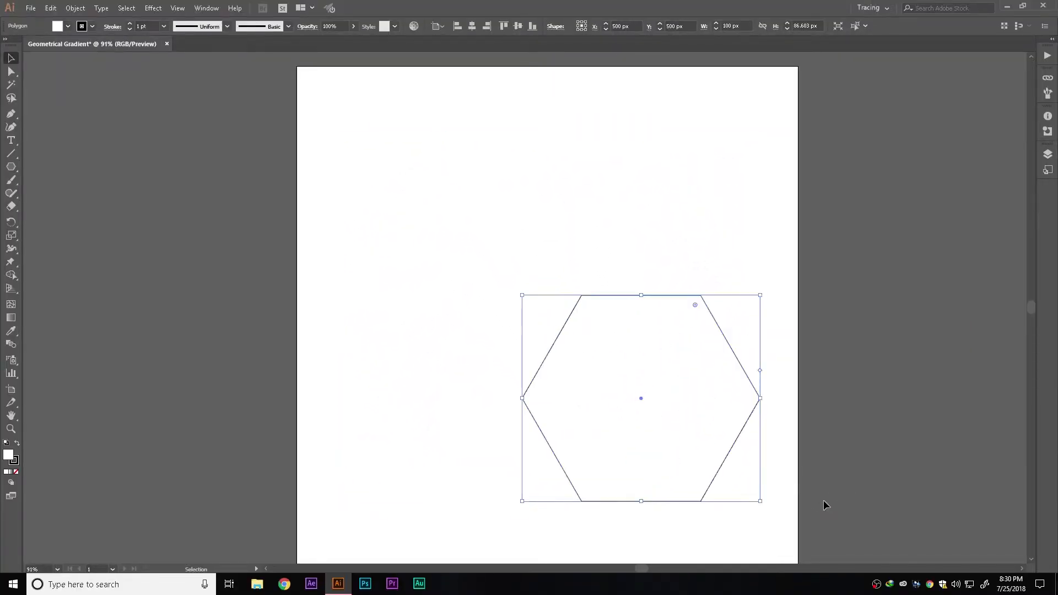
pyautogui.hotkey('ctrl', 'z')
pyautogui.moveTo(572, 338); pyautogui.dragTo(777, 504)
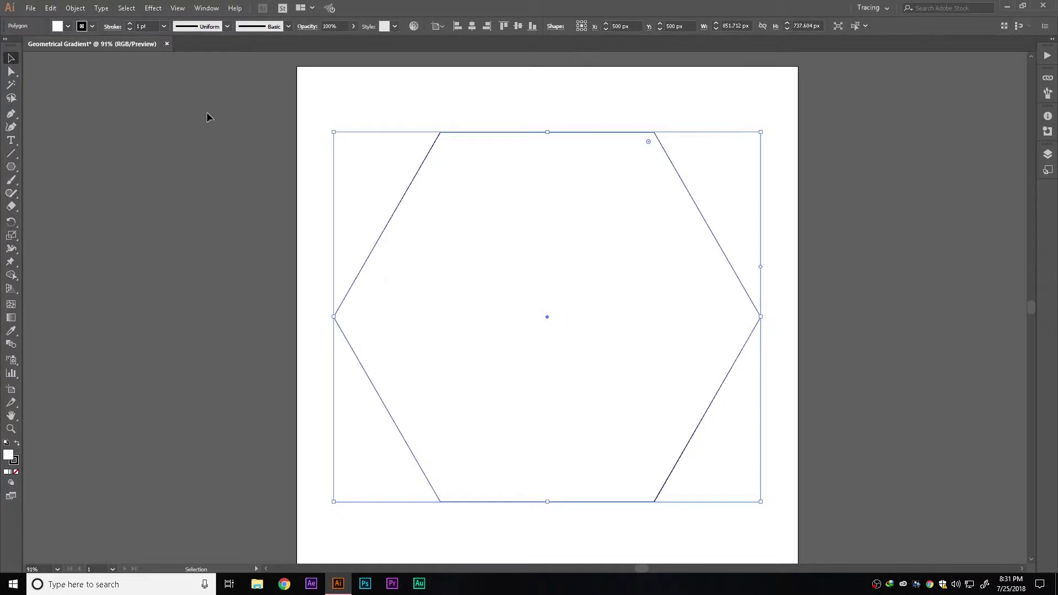
pyautogui.click(152, 7)
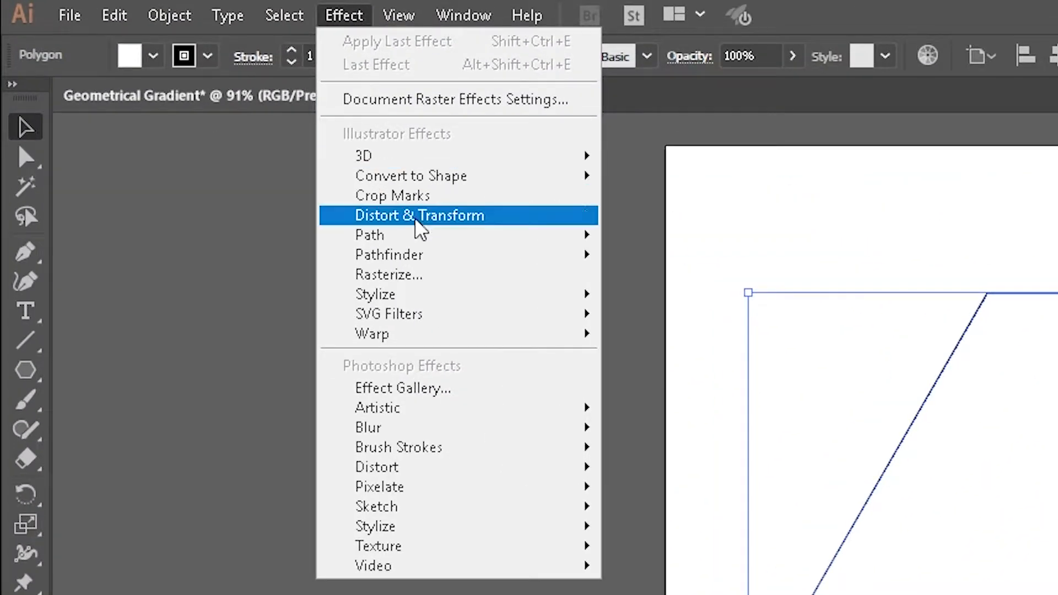
pyautogui.moveTo(435, 221)
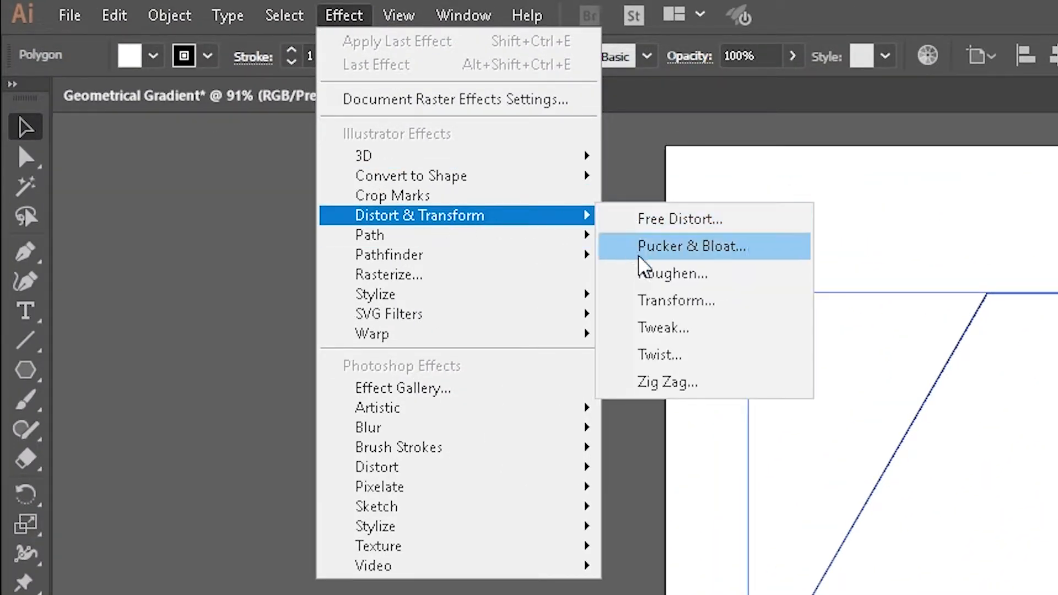
pyautogui.click(659, 308)
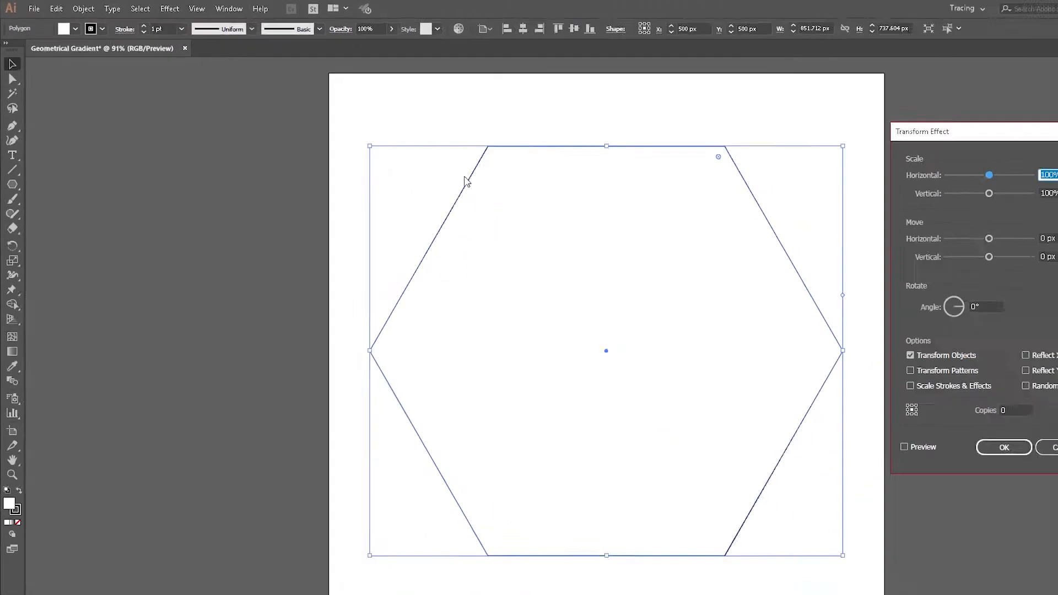
pyautogui.doubleClick(909, 387)
pyautogui.write('1')
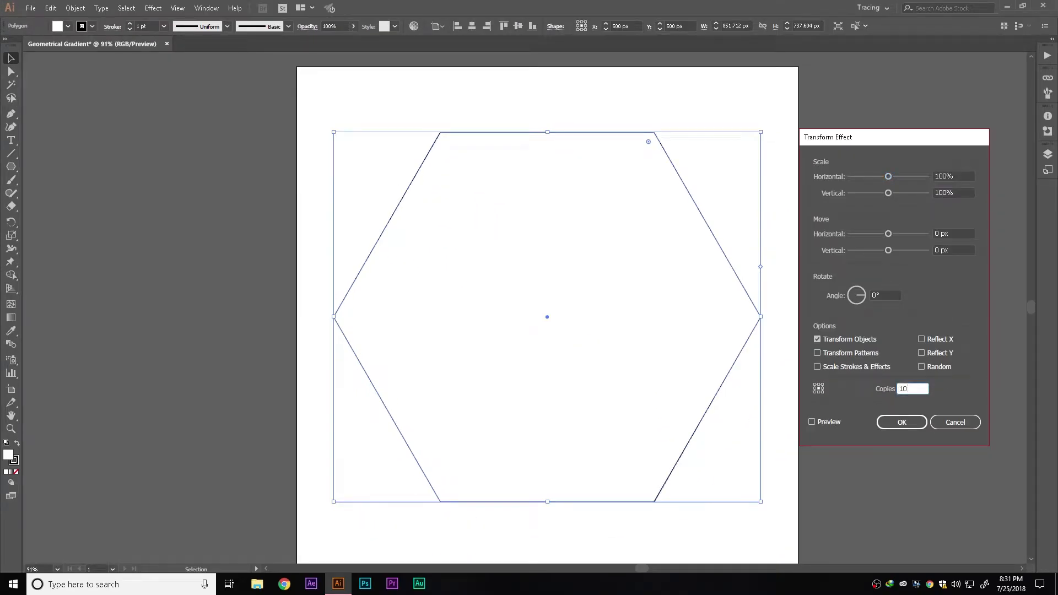
pyautogui.write('0')
pyautogui.click(820, 424)
pyautogui.click(953, 176)
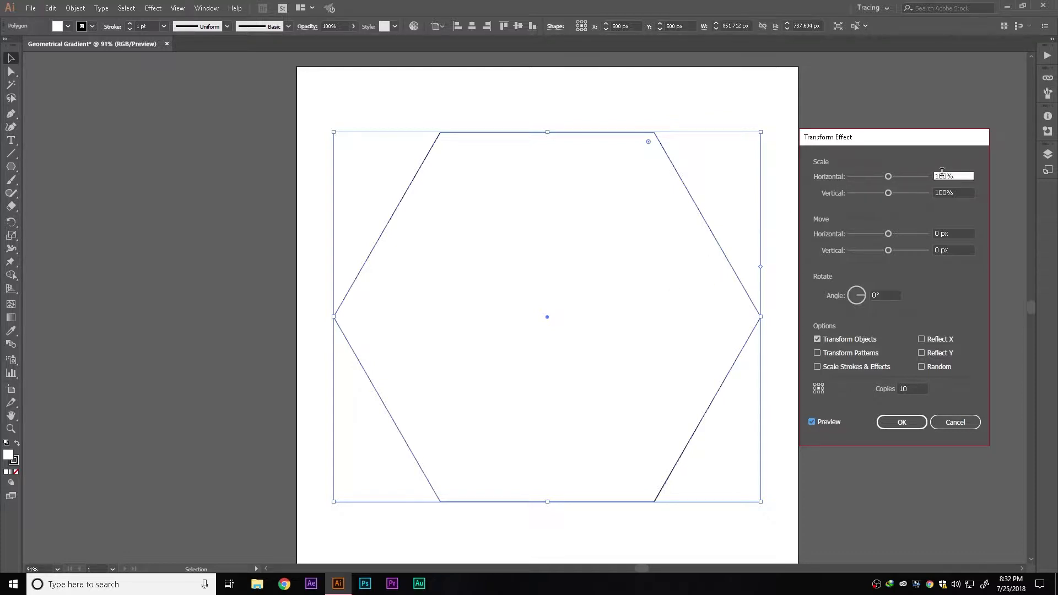
pyautogui.doubleClick(953, 177)
pyautogui.write('92')
pyautogui.press('BackSpace')
pyautogui.write('0')
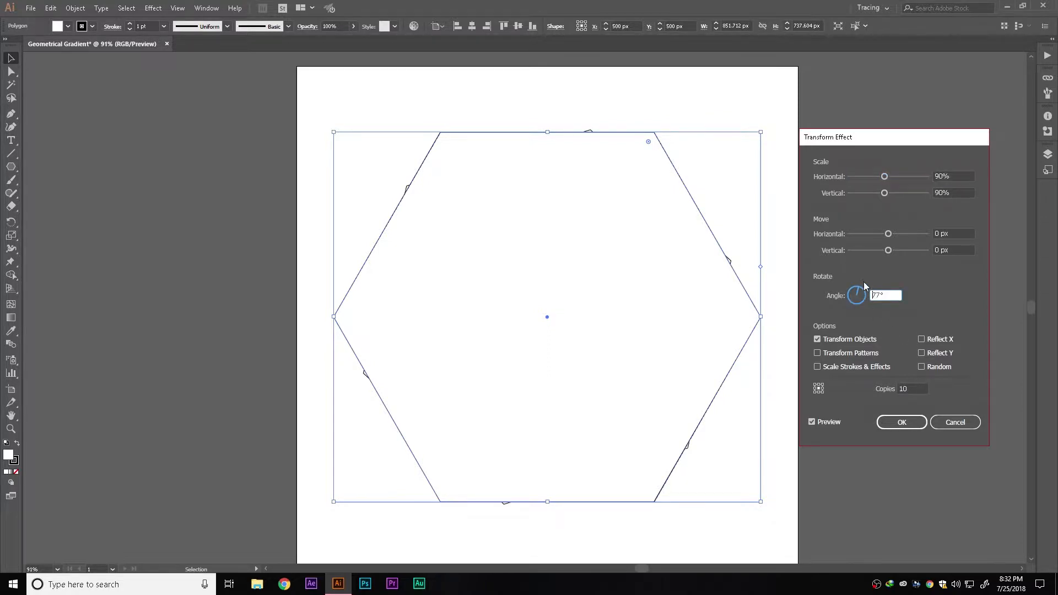
pyautogui.moveTo(863, 286); pyautogui.dragTo(852, 296)
pyautogui.click(955, 422)
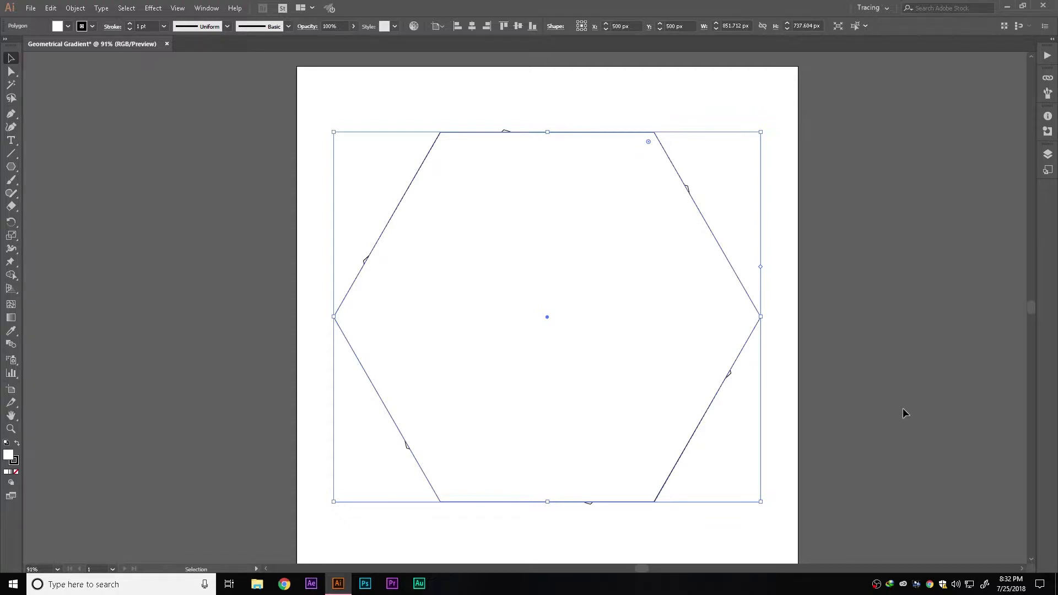
# Remove the hexagon's fill and add a Transform effect with 90% horizontal and vertical scale and 10 copies, with preview on
pyautogui.click(15, 473)
pyautogui.click(153, 8)
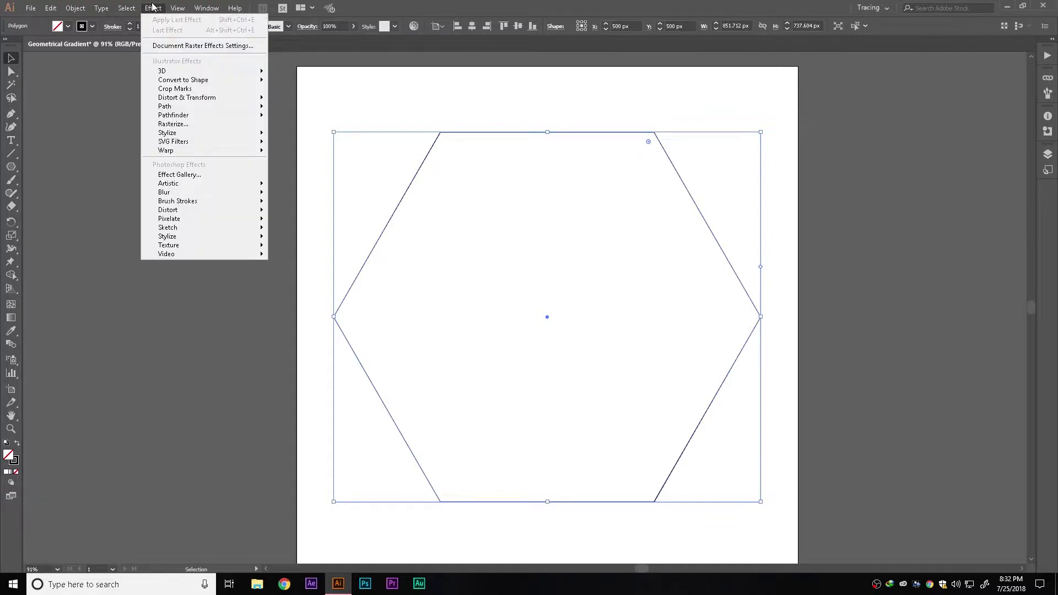
pyautogui.moveTo(174, 99)
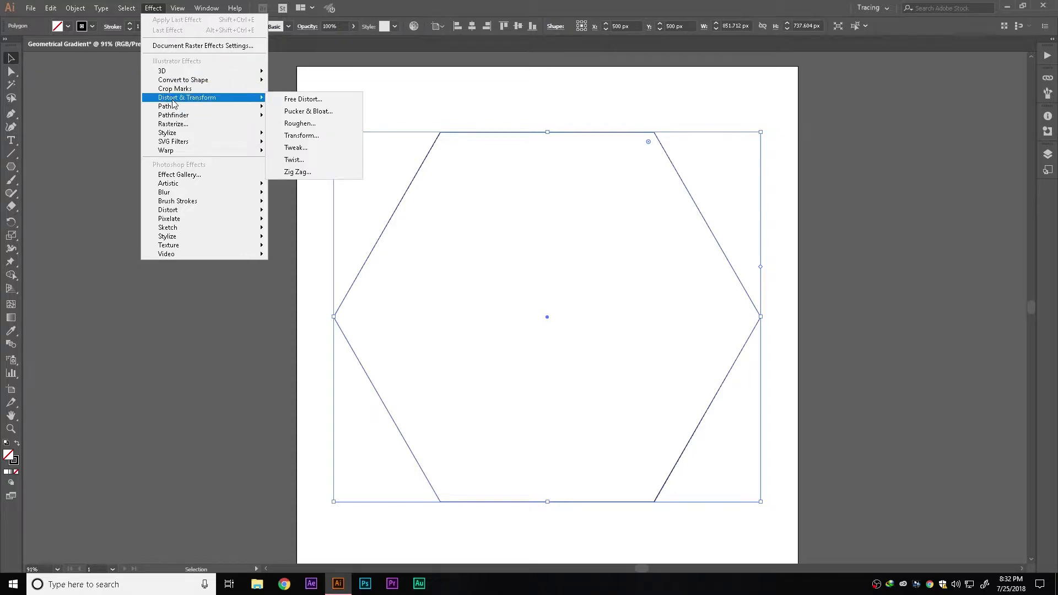
pyautogui.click(301, 135)
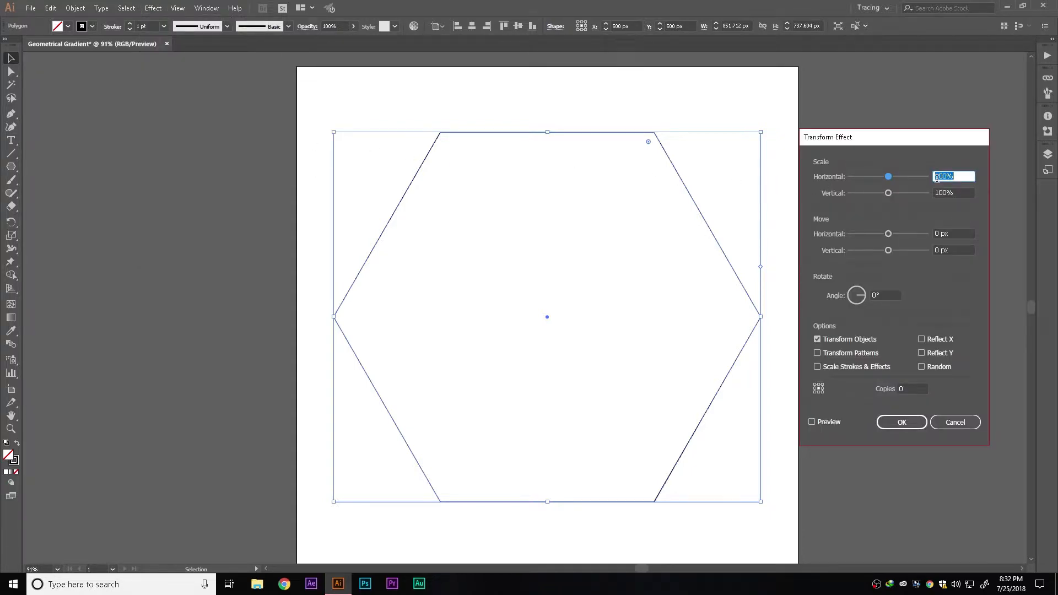
pyautogui.write('90')
pyautogui.press('Tab')
pyautogui.write('90')
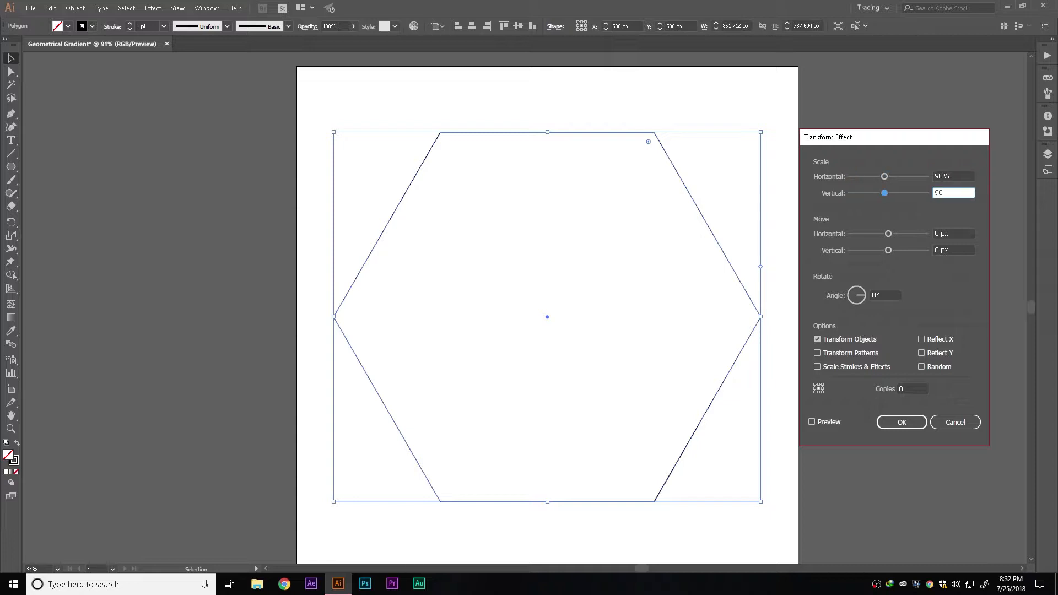
pyautogui.press('Tab')
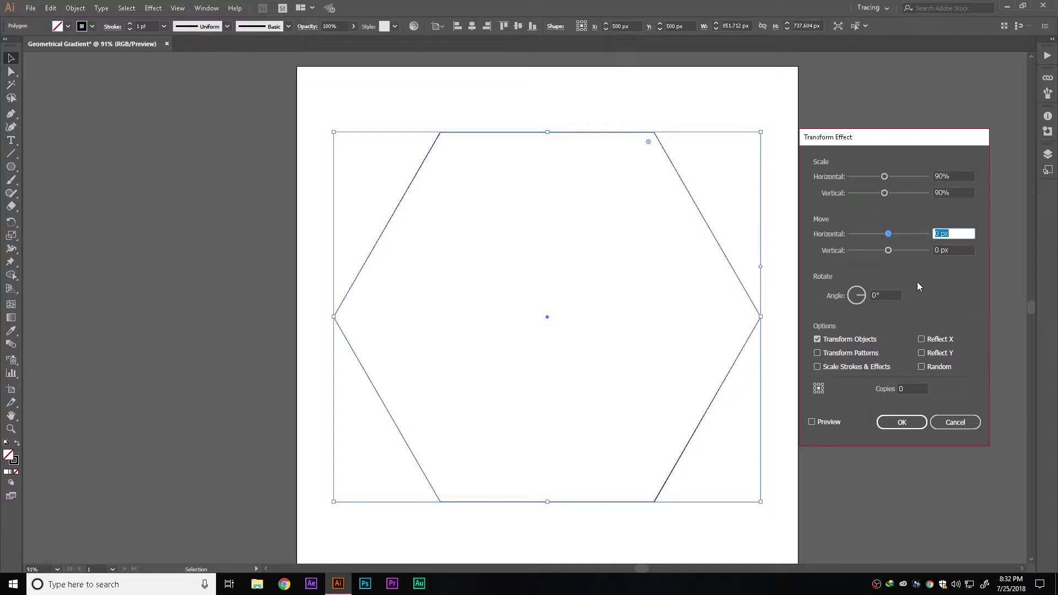
pyautogui.click(903, 390)
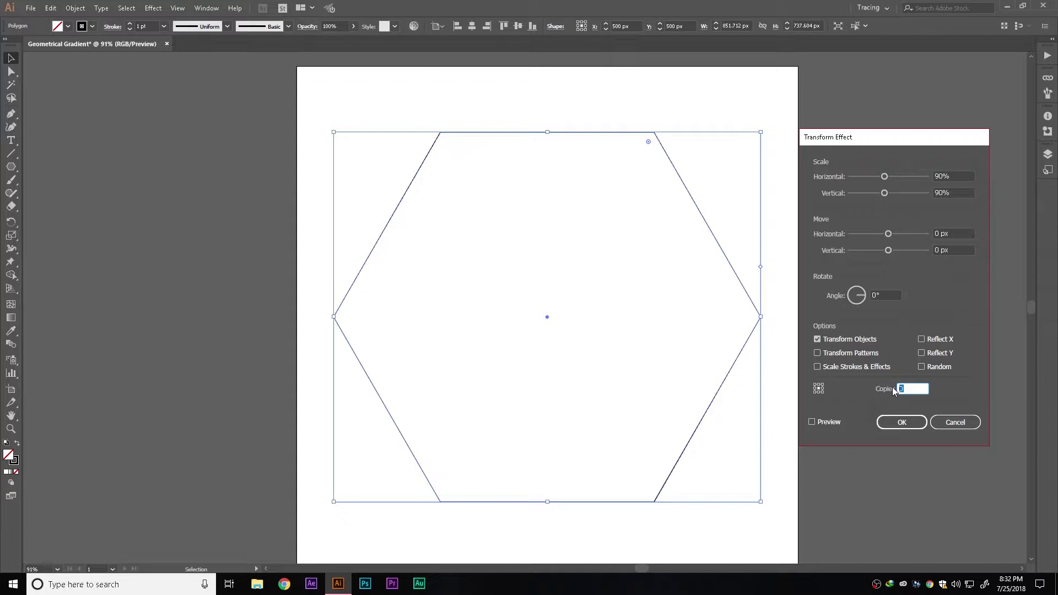
pyautogui.write('10')
pyautogui.click(813, 422)
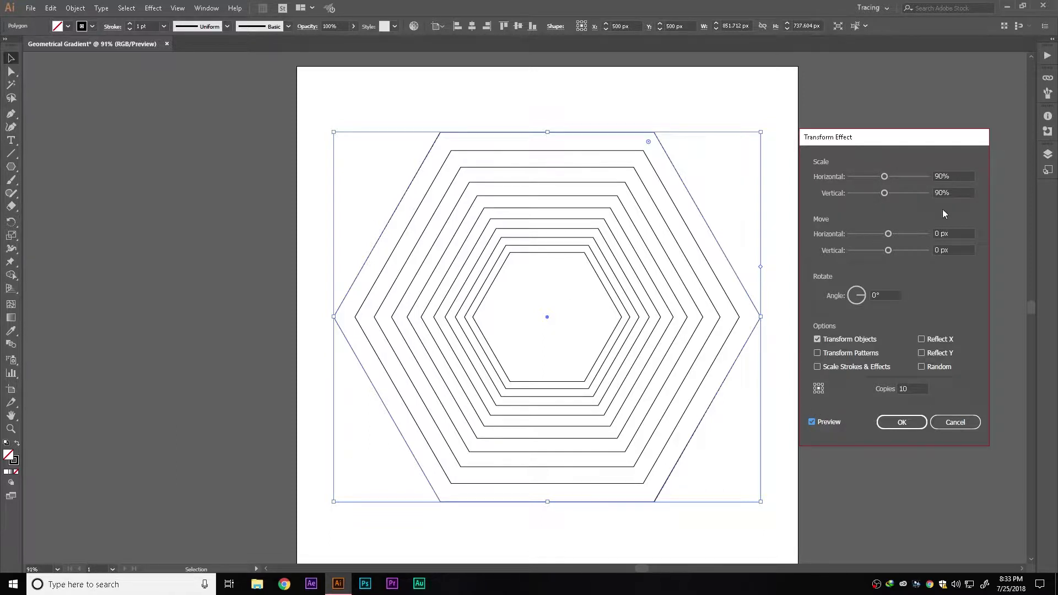
# Change the Transform effect's scale to 92% both ways and its rotation angle to 10°, then confirm it
pyautogui.write('92')
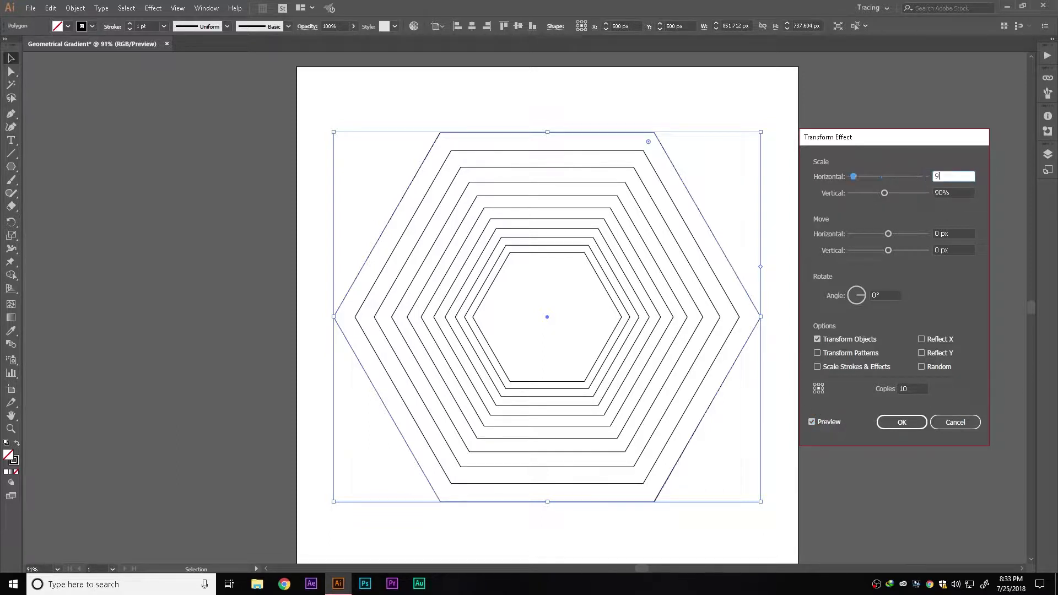
pyautogui.press('Tab')
pyautogui.write('92')
pyautogui.press('Tab')
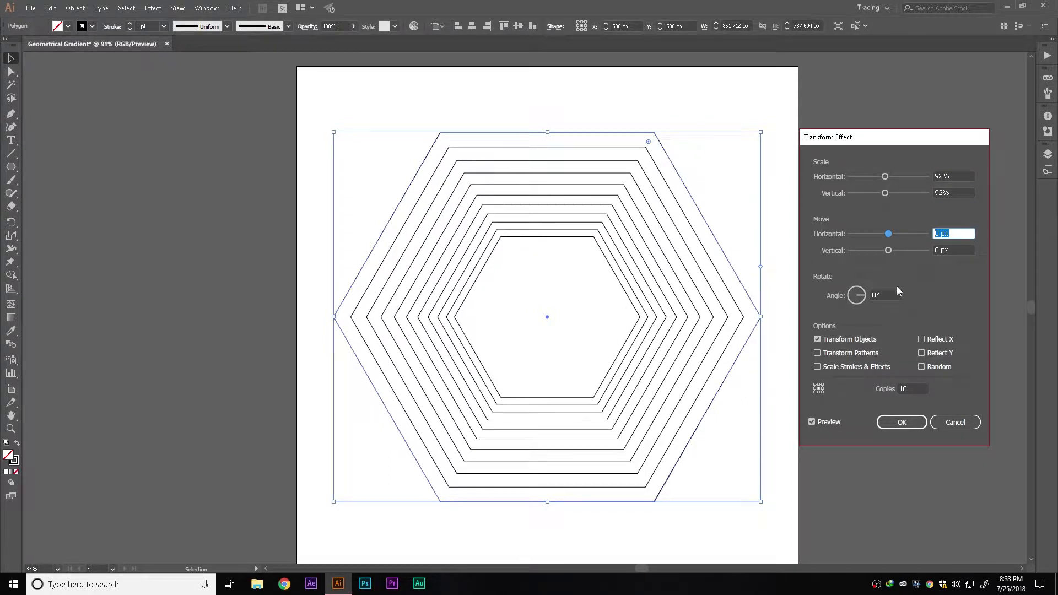
pyautogui.click(864, 294)
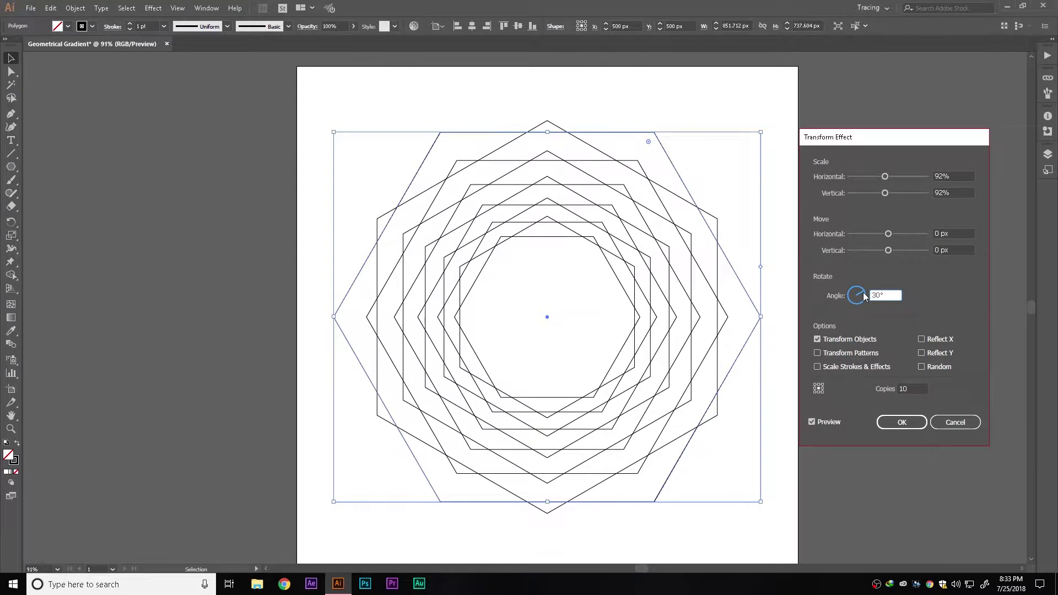
pyautogui.write('10')
pyautogui.click(952, 251)
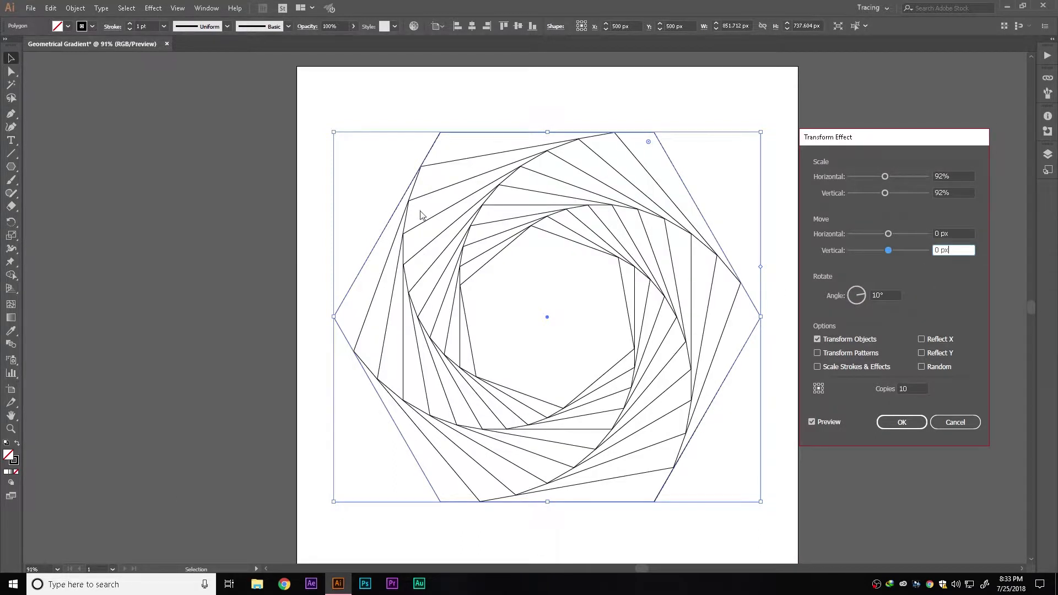
pyautogui.click(889, 420)
pyautogui.click(888, 420)
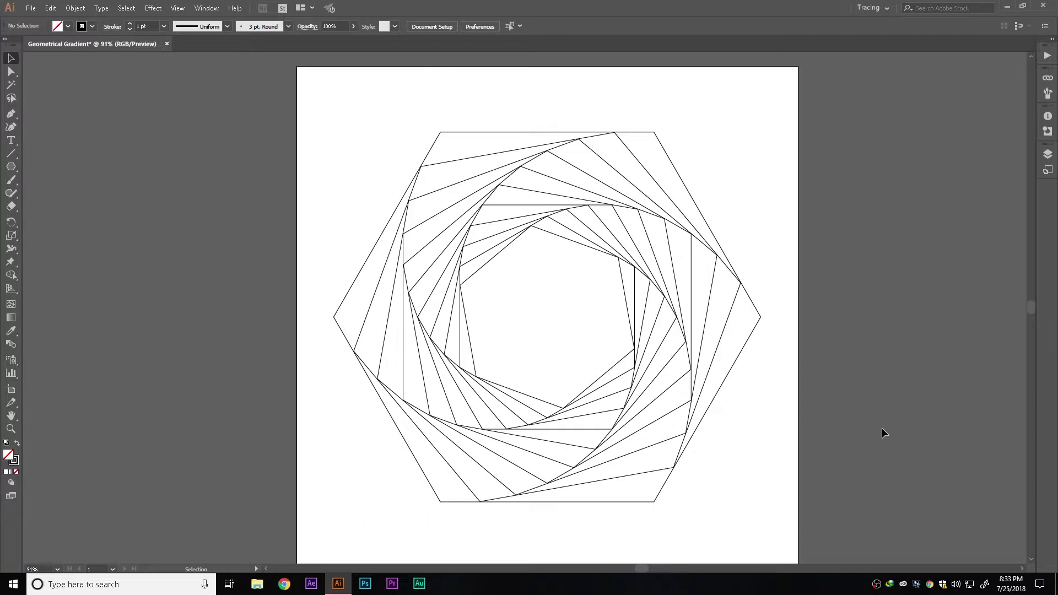
pyautogui.moveTo(855, 441); pyautogui.dragTo(319, 236)
pyautogui.click(263, 279)
# Switch to the Chrome browser and open color.adobe.com in a new tab
pyautogui.click(283, 583)
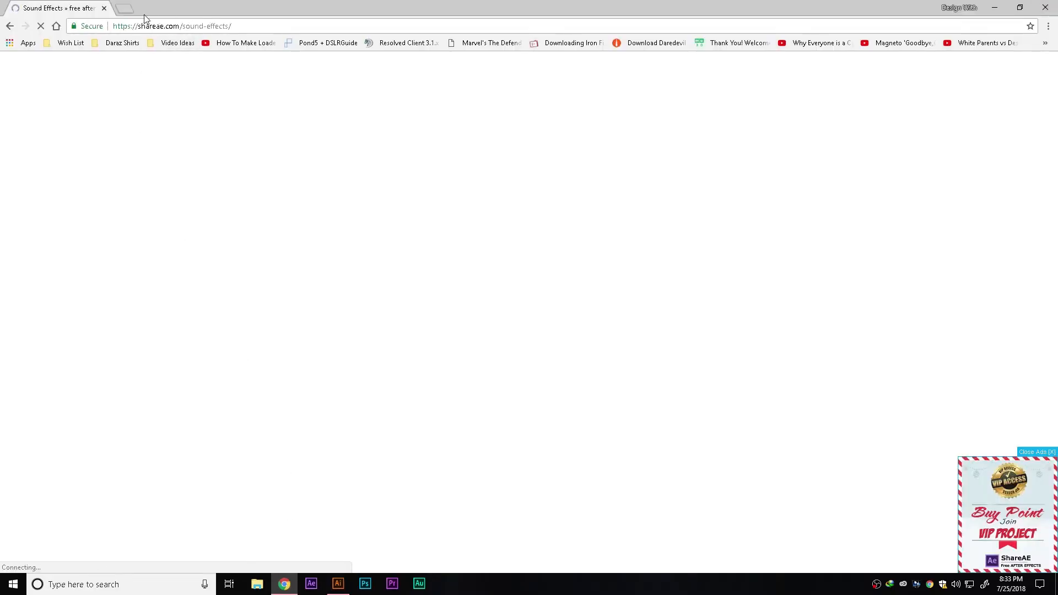
pyautogui.click(124, 9)
pyautogui.click(103, 8)
pyautogui.write('color.adob')
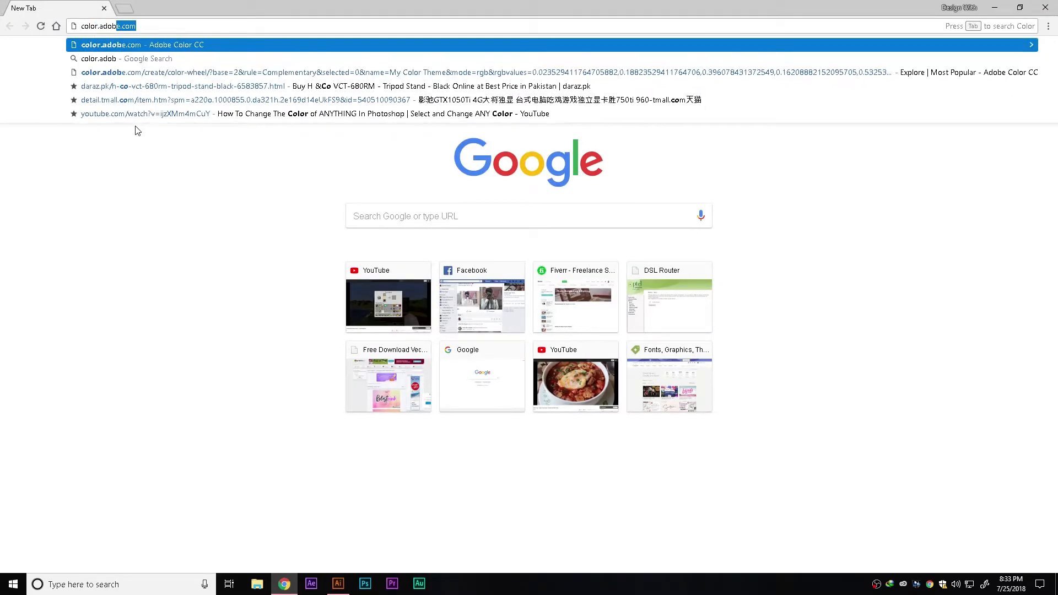
pyautogui.press('Return')
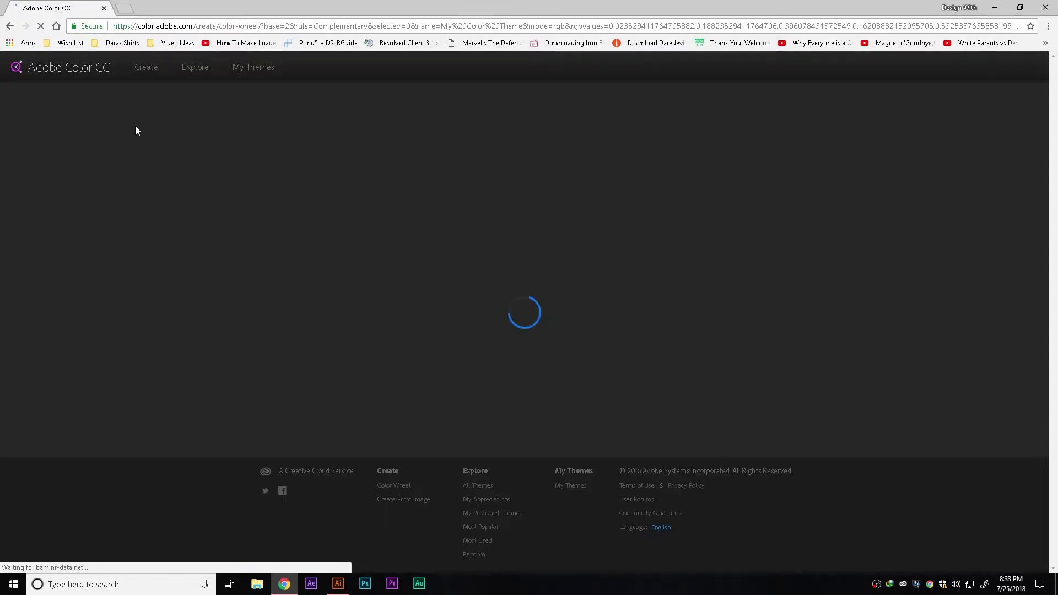
# Browse the most popular color themes on the Adobe Color Explore page
pyautogui.click(190, 71)
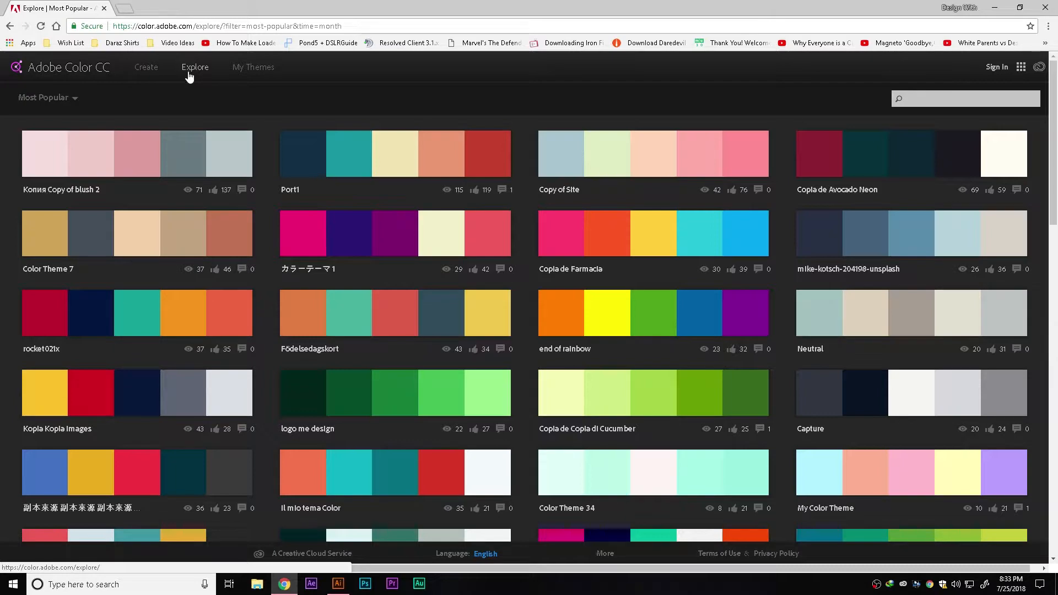
pyautogui.scroll(-2, 204, 223)
pyautogui.scroll(1, 198, 225)
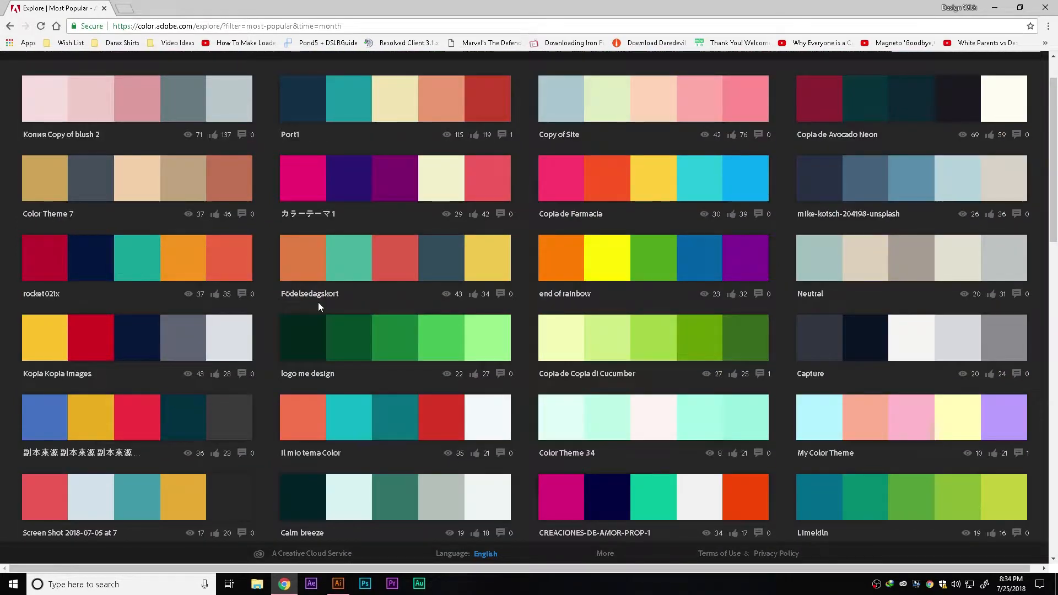
pyautogui.scroll(-1, 318, 302)
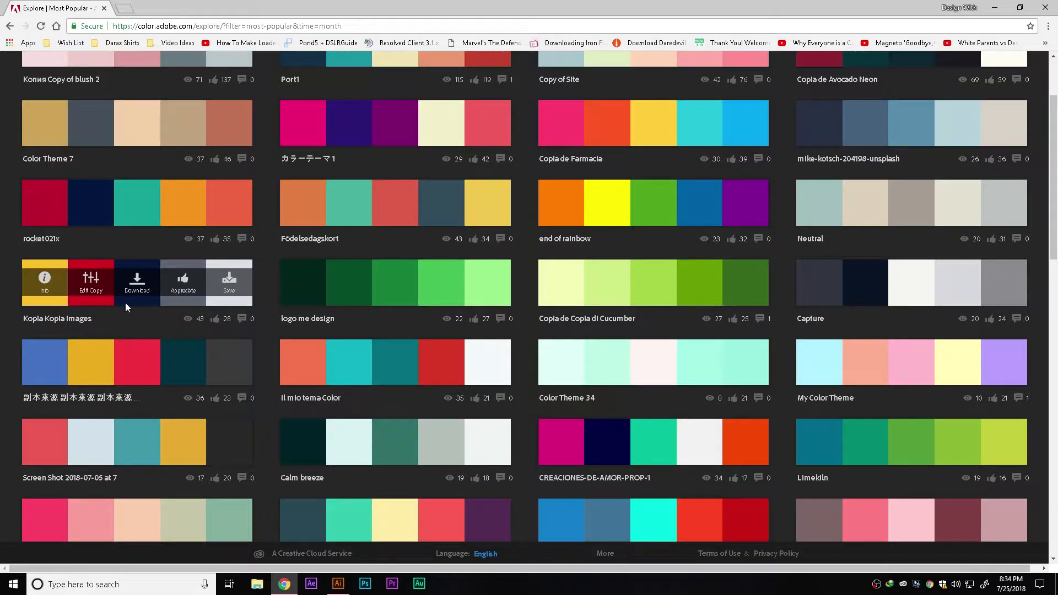
pyautogui.scroll(-1, 124, 303)
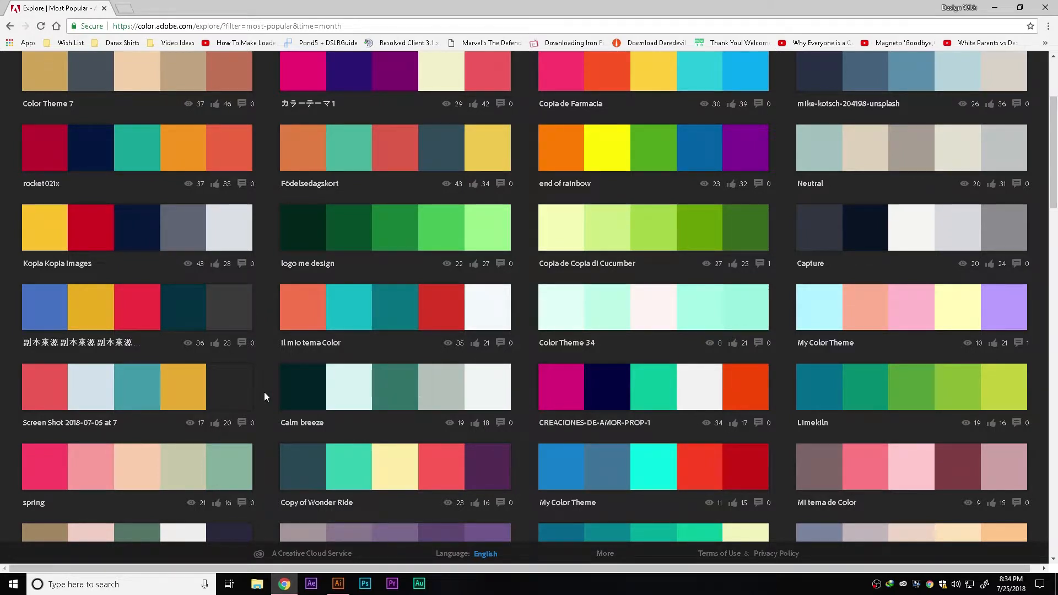
# Open the Snipping Tool and capture the Calm breeze color palette swatches
pyautogui.click(146, 591)
pyautogui.write('sni')
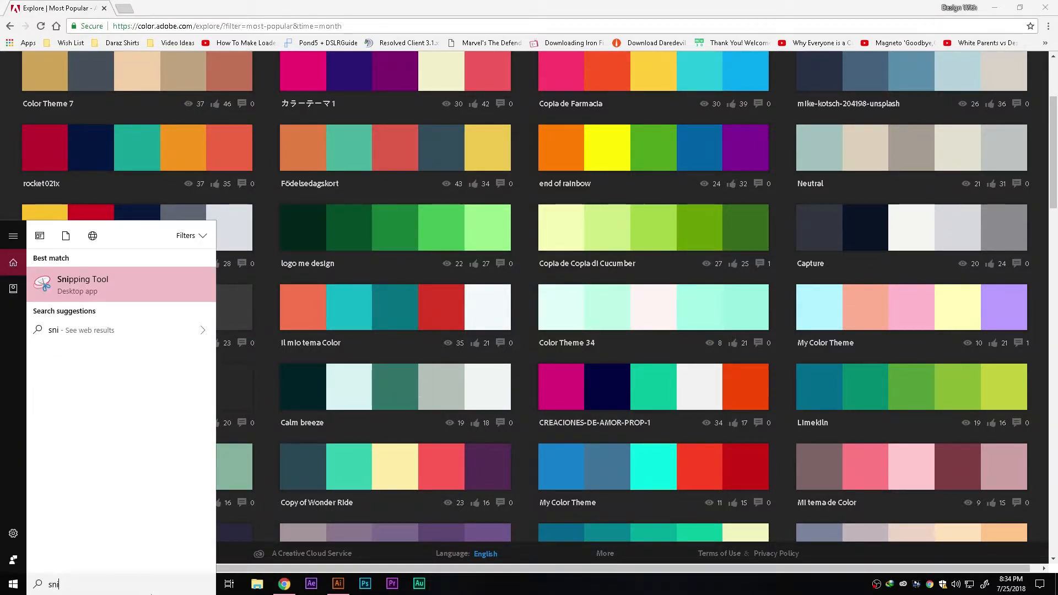
pyautogui.press('Return')
pyautogui.click(284, 56)
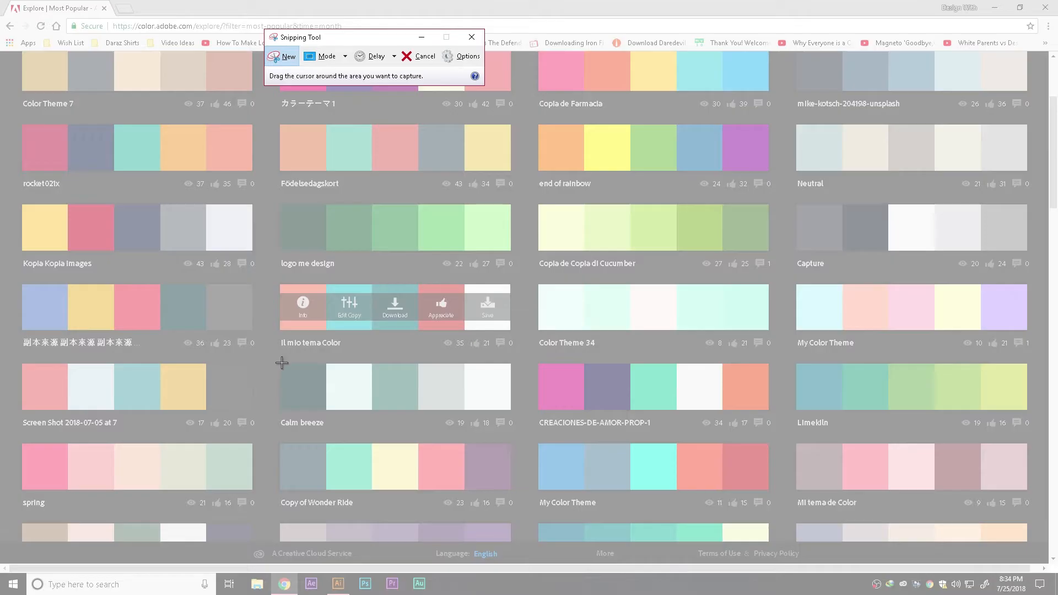
pyautogui.moveTo(281, 364); pyautogui.dragTo(510, 411)
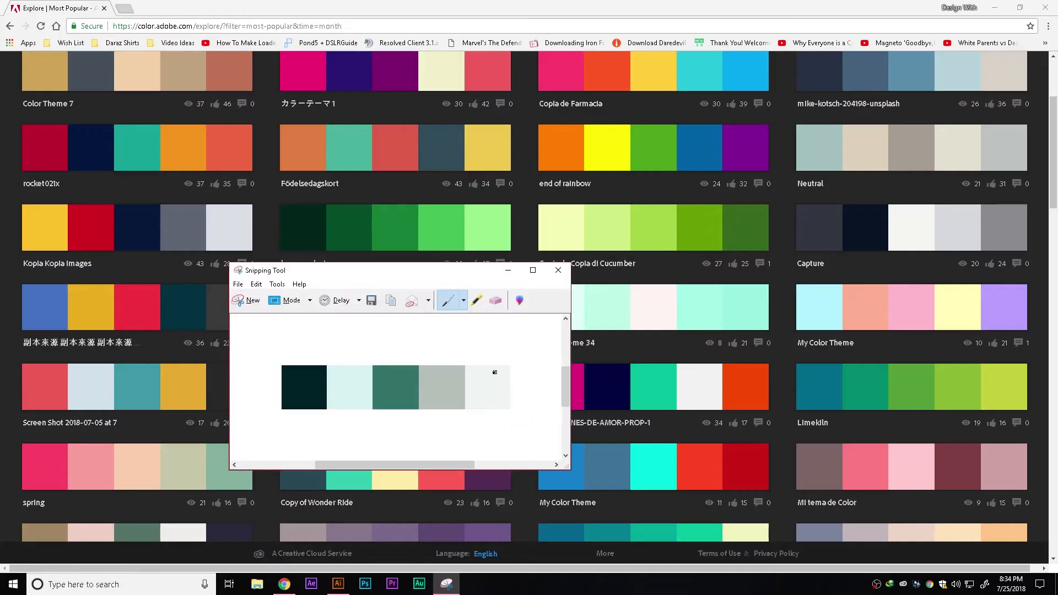
# Switch to Illustrator and paste the captured palette image into the document
pyautogui.click(558, 270)
pyautogui.click(489, 378)
pyautogui.hotkey('alt', 'Tab')
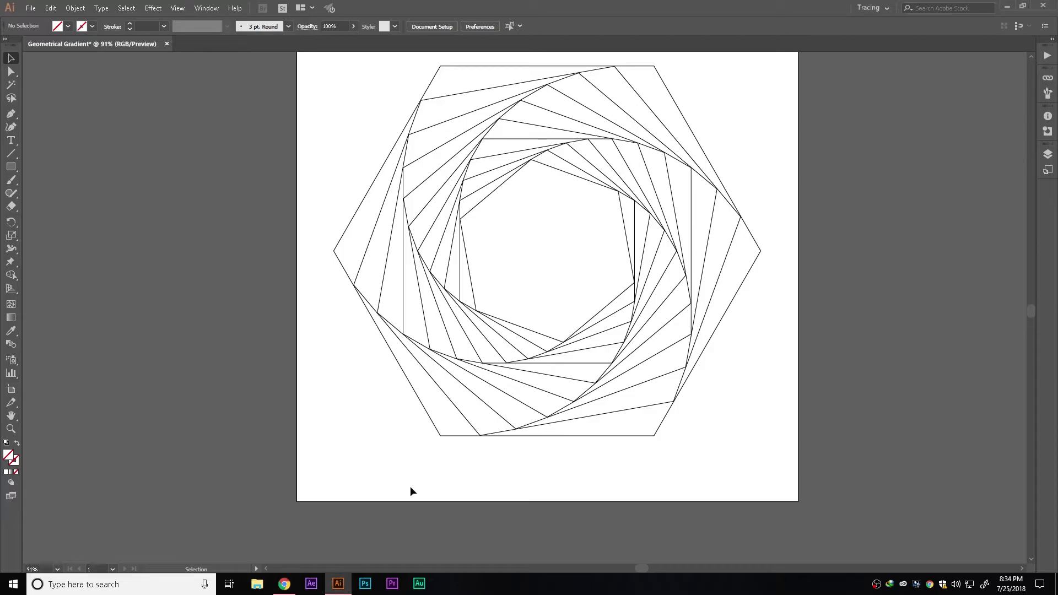
pyautogui.hotkey('ctrl', 'v')
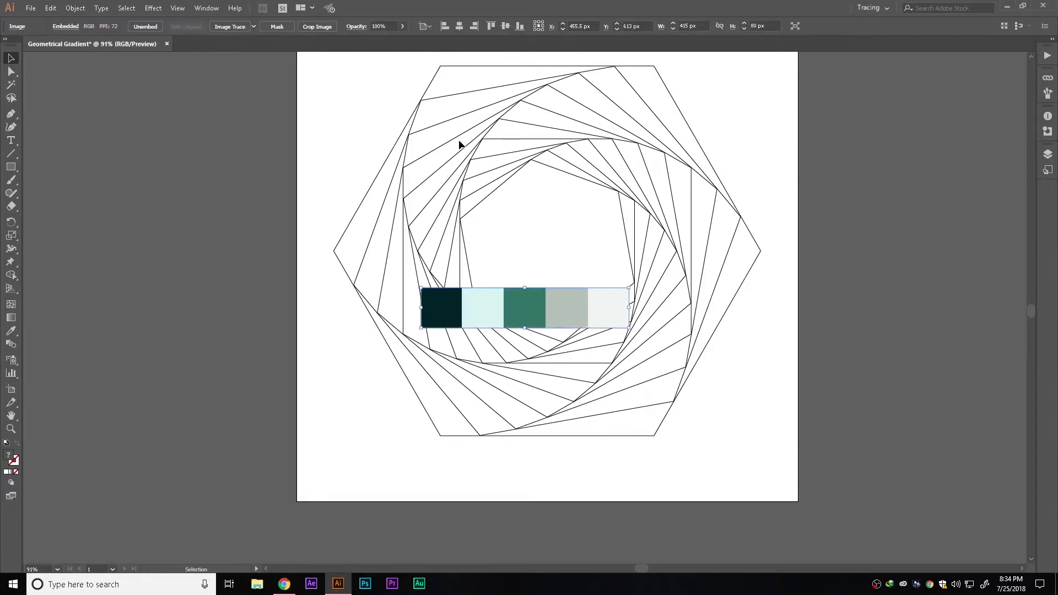
# Move the pasted palette image below the hexagon
pyautogui.click(505, 26)
pyautogui.moveTo(550, 259); pyautogui.dragTo(550, 468)
pyautogui.click(717, 457)
# Draw a square about 52 px in the artboard's bottom-left corner and fill it with the palette's darkest color
pyautogui.press('m')
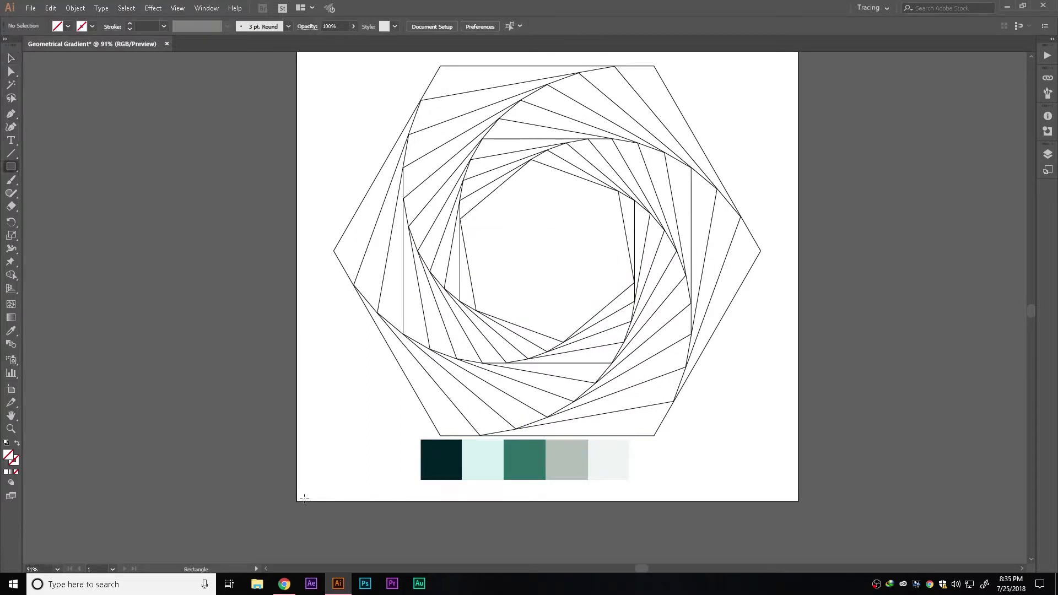
pyautogui.click(309, 497)
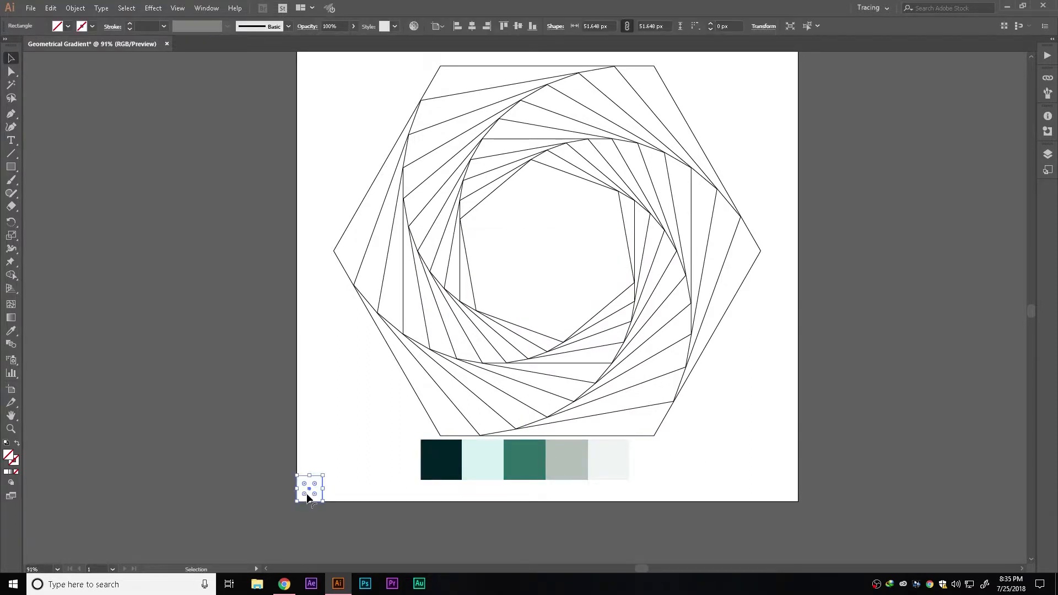
pyautogui.press('i')
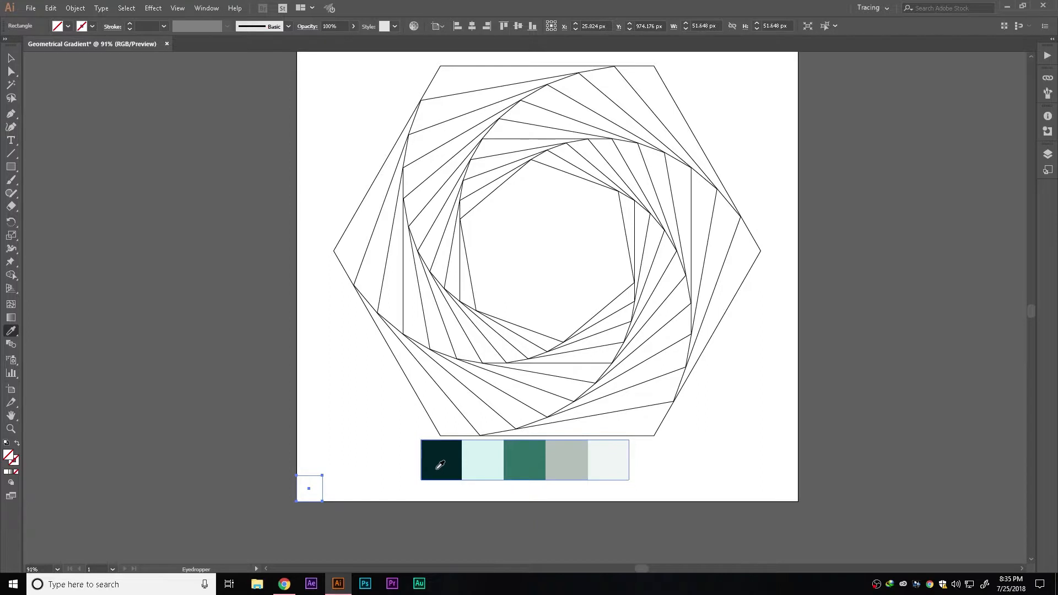
pyautogui.click(440, 466)
pyautogui.press('v')
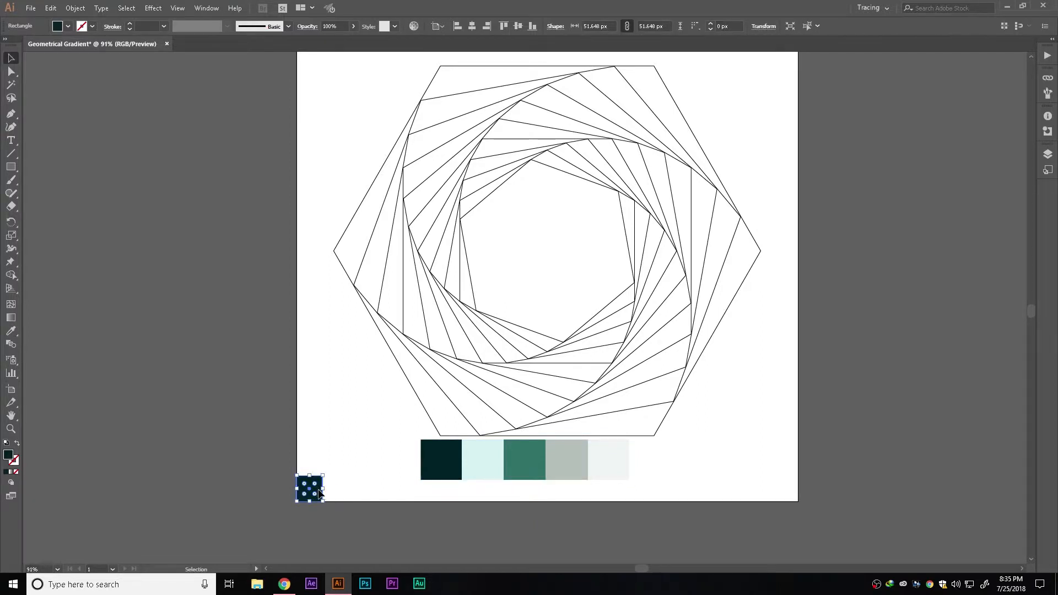
# Duplicate the square to the bottom center and the bottom-right corner of the artboard
pyautogui.moveTo(320, 492); pyautogui.dragTo(556, 490)
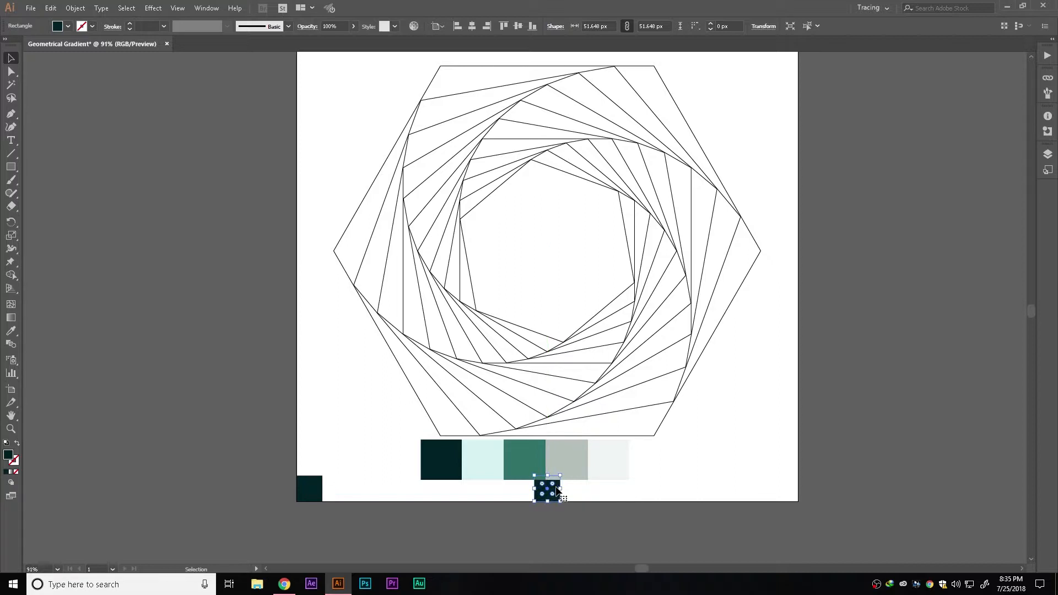
pyautogui.hotkey('ctrl', 'd')
pyautogui.hotkey('ctrl', 'shift', 'a')
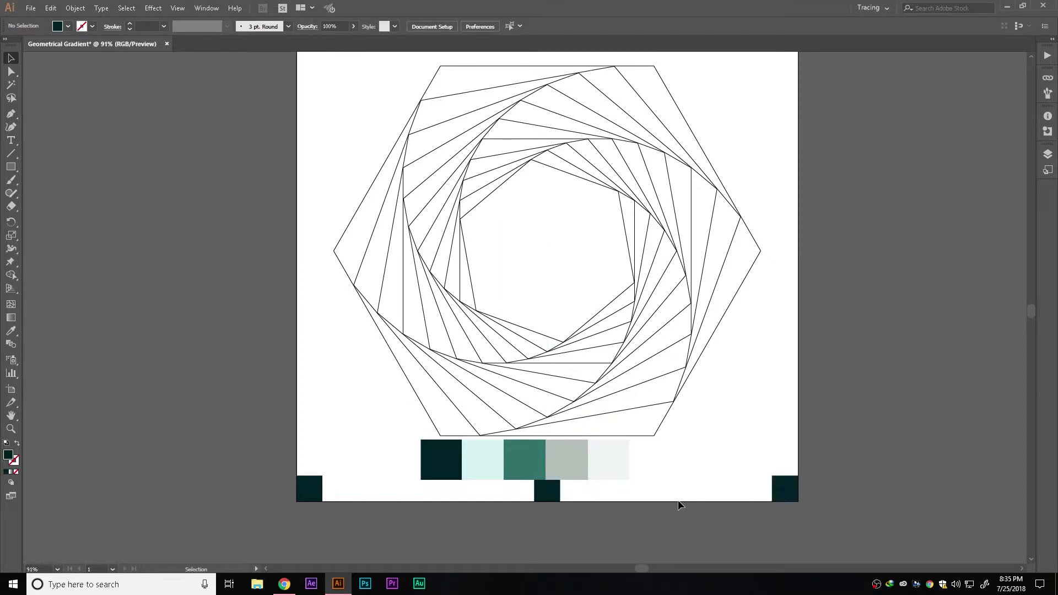
# Fill the middle square with the palette's green and the right square with its light aqua
pyautogui.click(551, 493)
pyautogui.press('i')
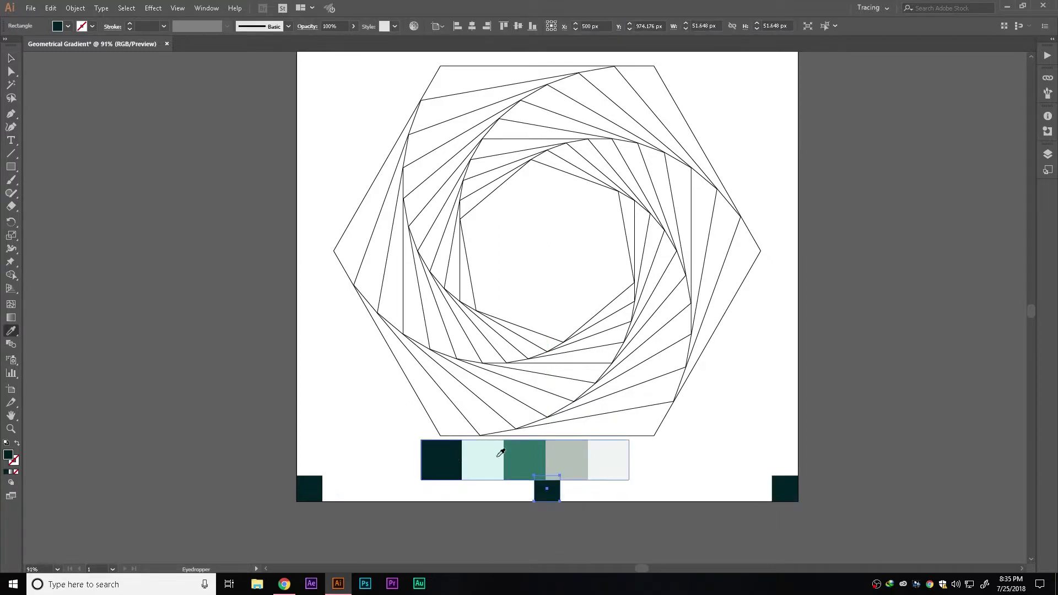
pyautogui.click(514, 449)
pyautogui.press('v')
pyautogui.moveTo(728, 445); pyautogui.dragTo(836, 520)
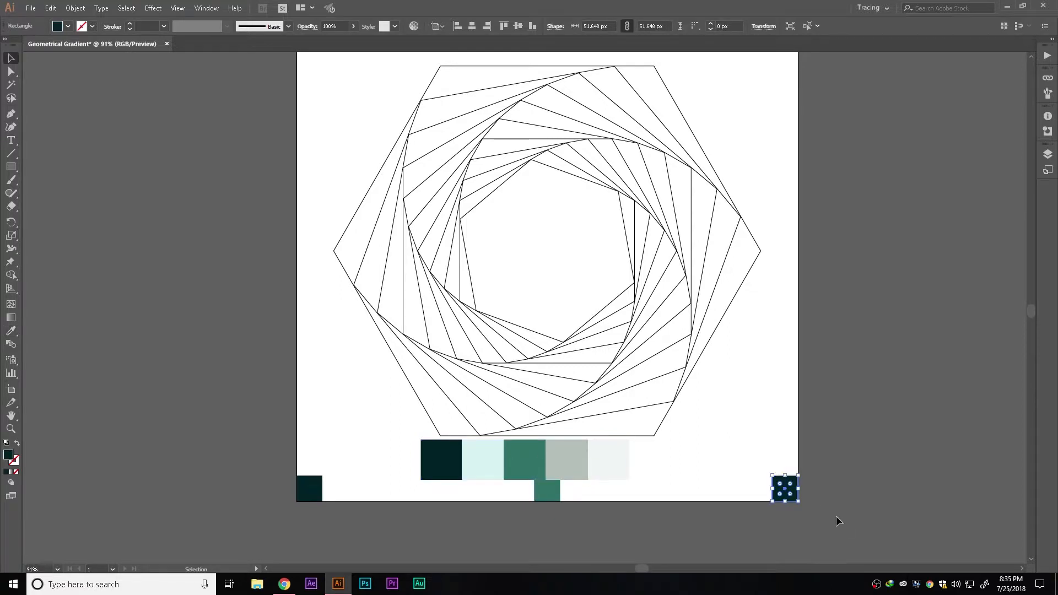
pyautogui.press('i')
pyautogui.click(477, 460)
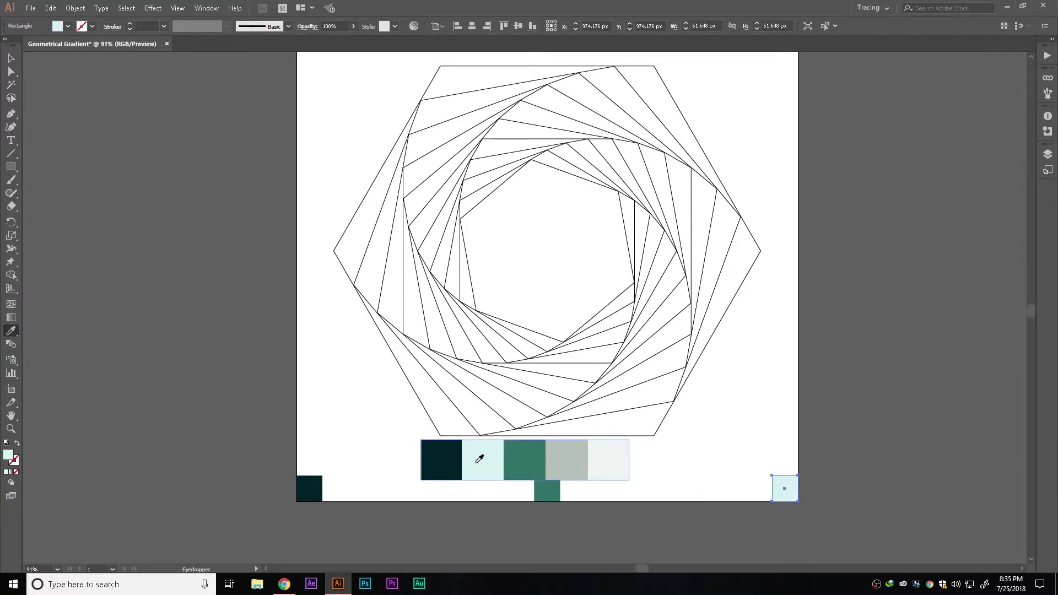
# Delete the palette image
pyautogui.press('v')
pyautogui.click(625, 464)
pyautogui.press('Delete')
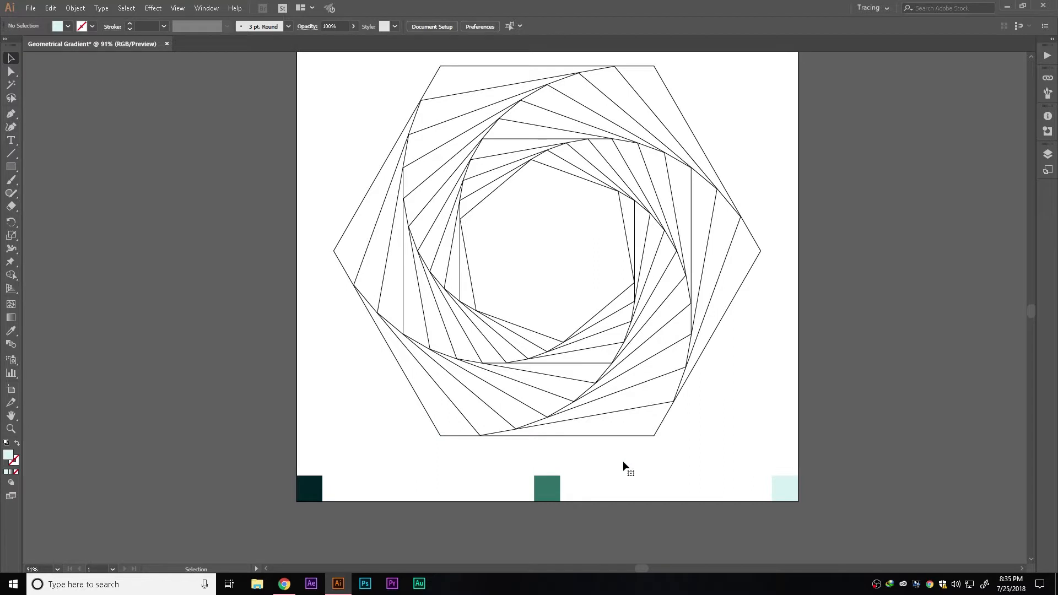
# Select the three squares and set the Blend Options spacing to Specified Steps with 4 steps
pyautogui.moveTo(276, 477); pyautogui.dragTo(818, 512)
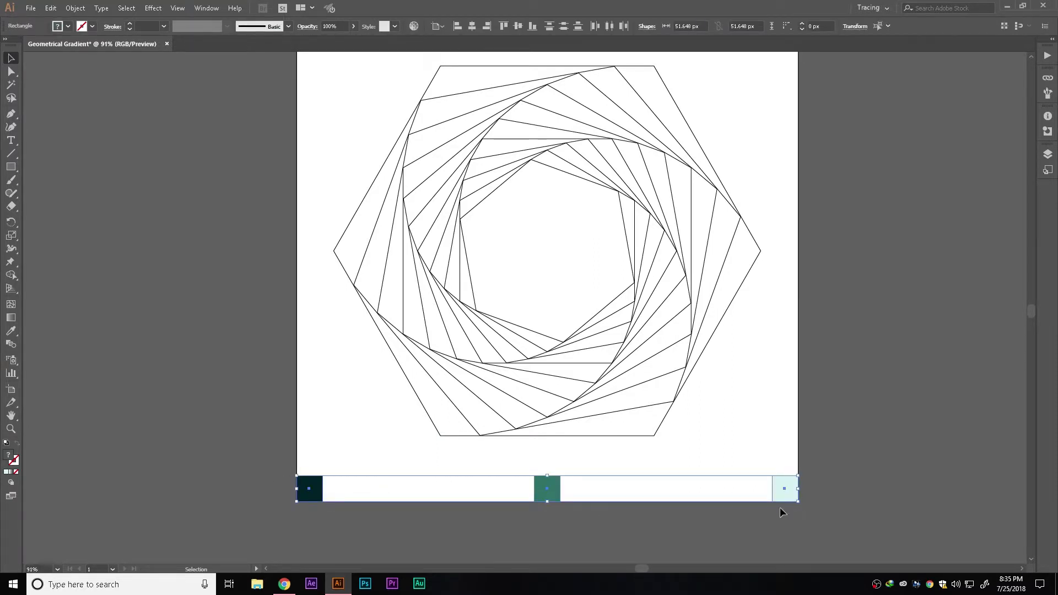
pyautogui.doubleClick(8, 344)
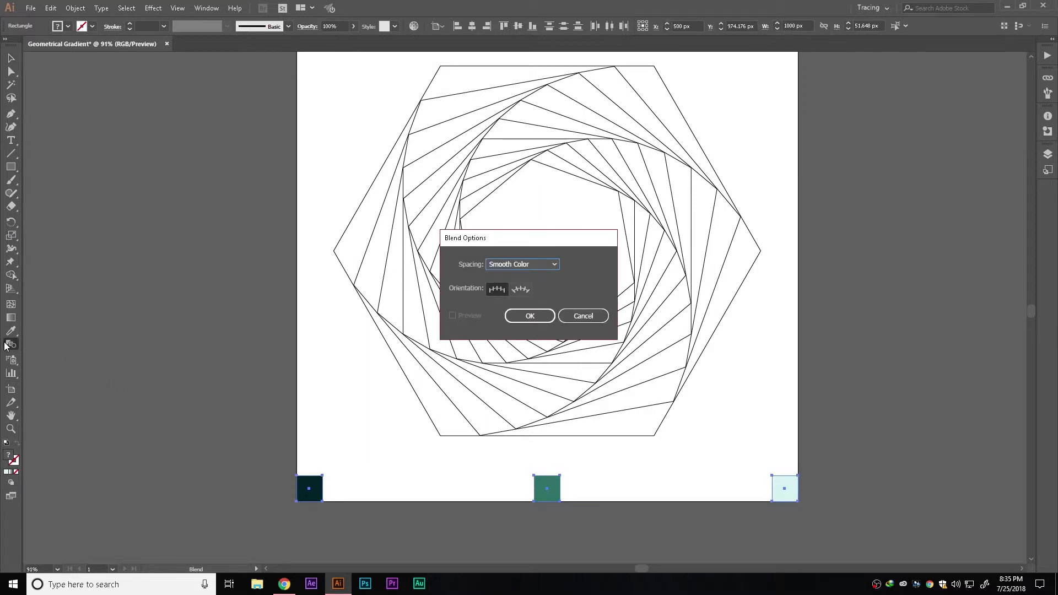
pyautogui.click(498, 264)
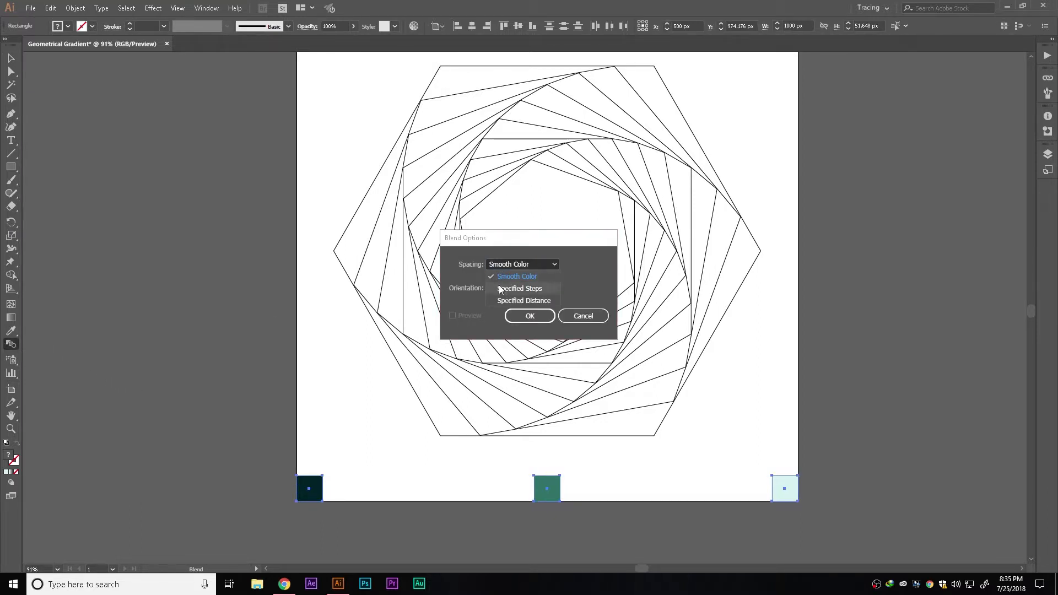
pyautogui.click(499, 287)
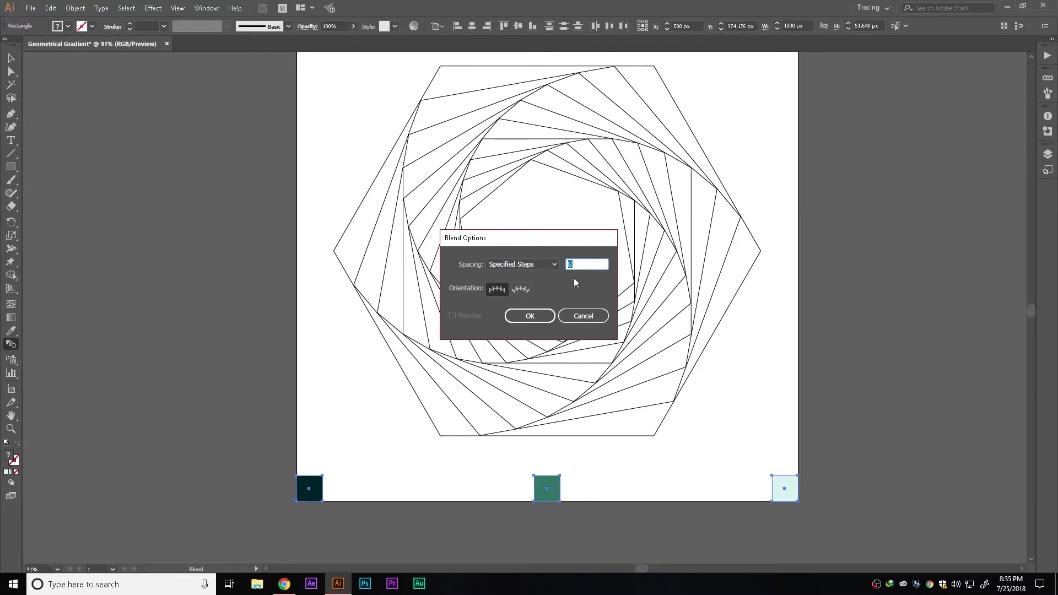
pyautogui.write('4')
pyautogui.press('Return')
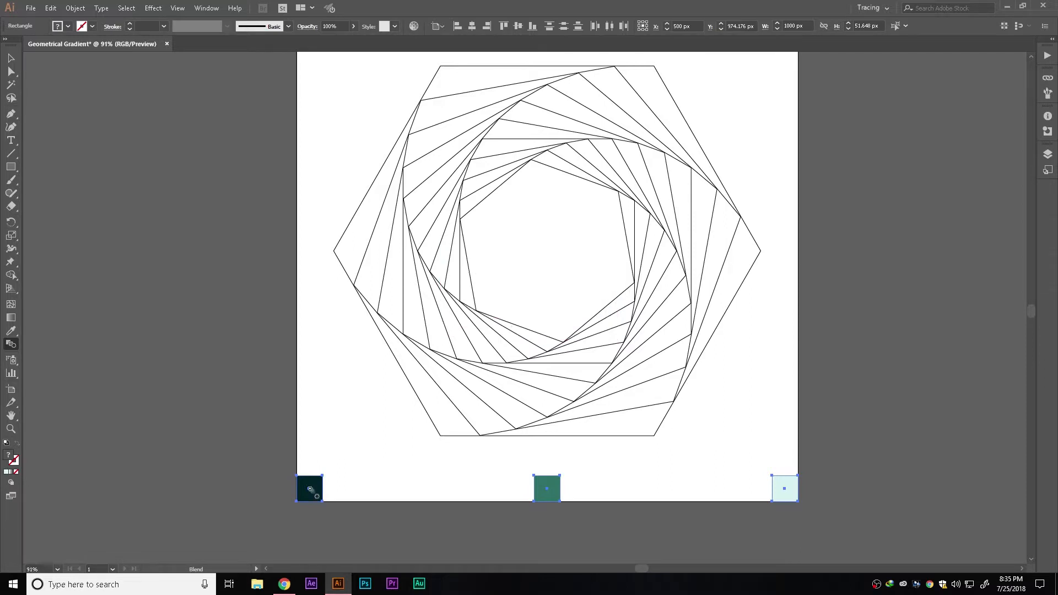
# Blend the three squares together from left to right
pyautogui.click(308, 488)
pyautogui.click(546, 488)
pyautogui.click(783, 489)
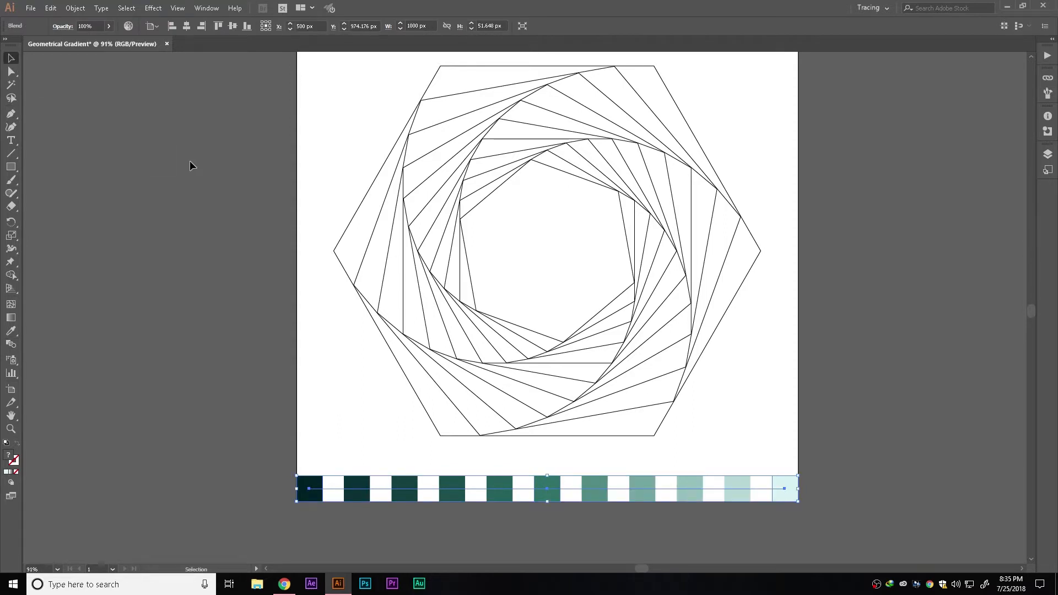
pyautogui.press('v')
pyautogui.click(189, 161)
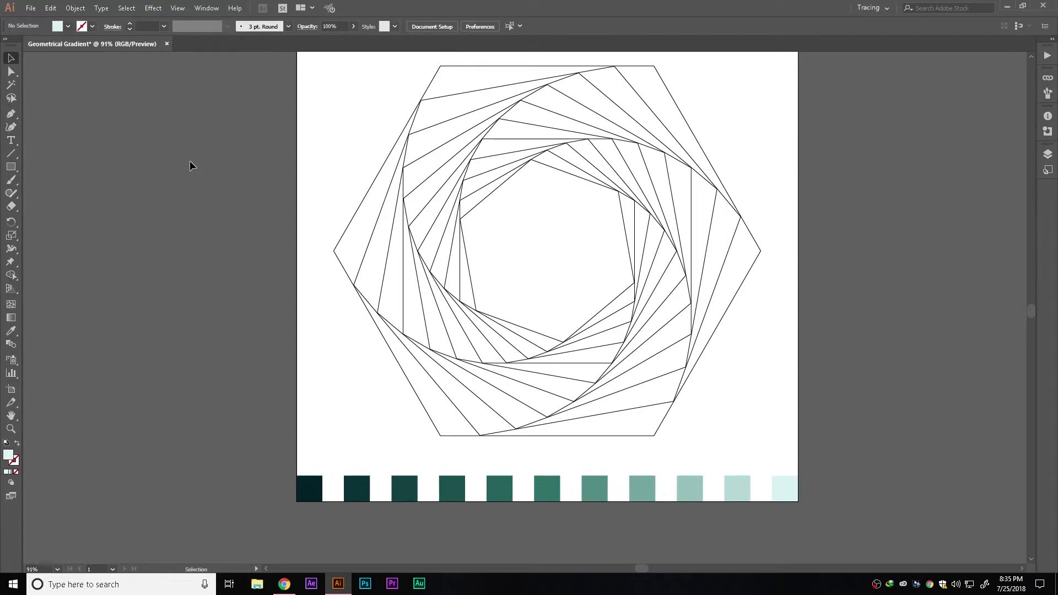
# Select the hexagon and expand its appearance
pyautogui.click(369, 361)
pyautogui.scroll(3, 368, 365)
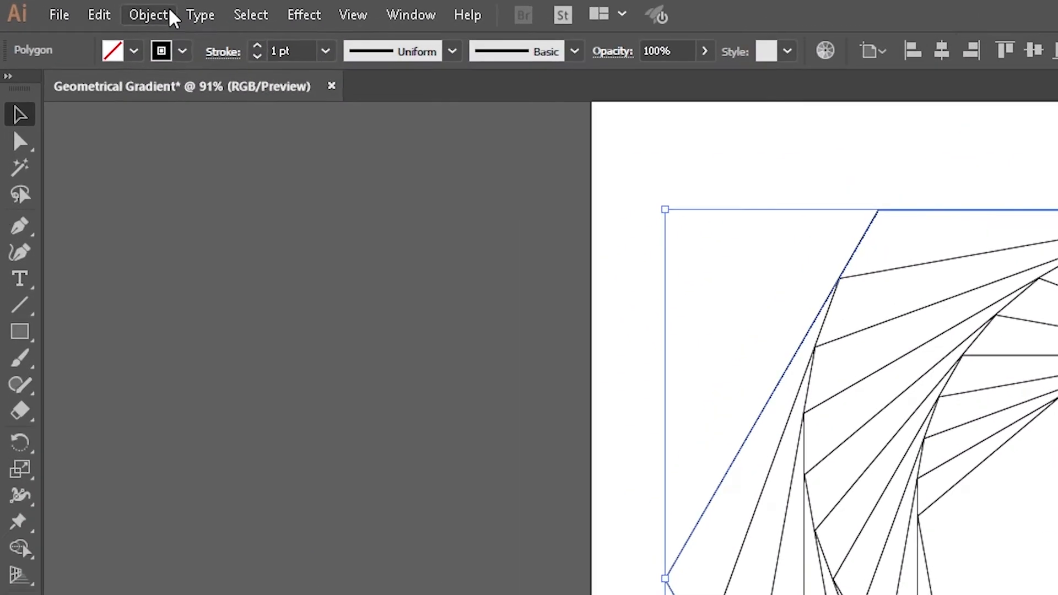
pyautogui.click(82, 7)
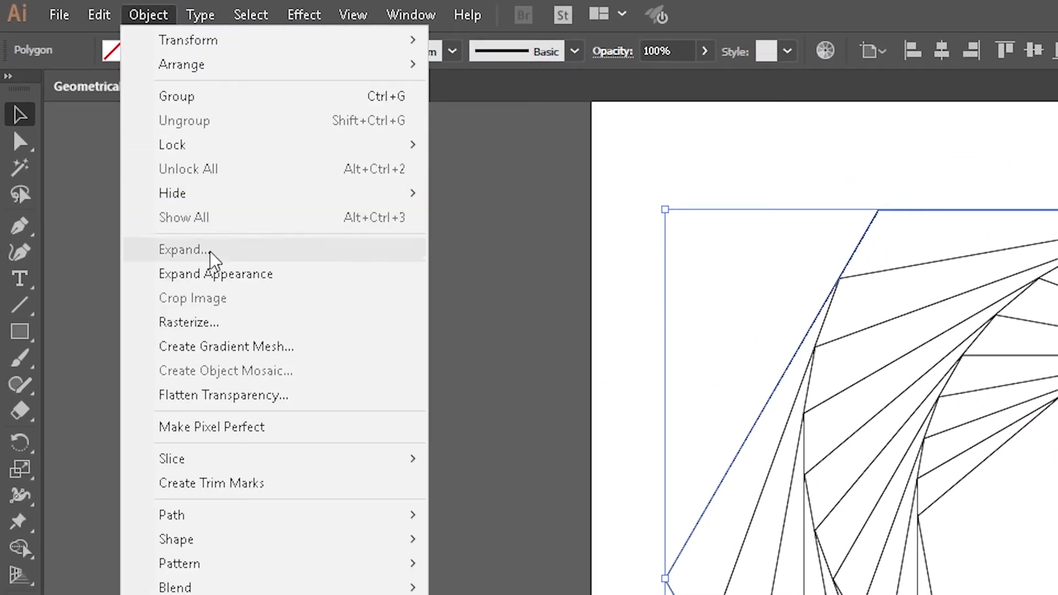
pyautogui.click(229, 274)
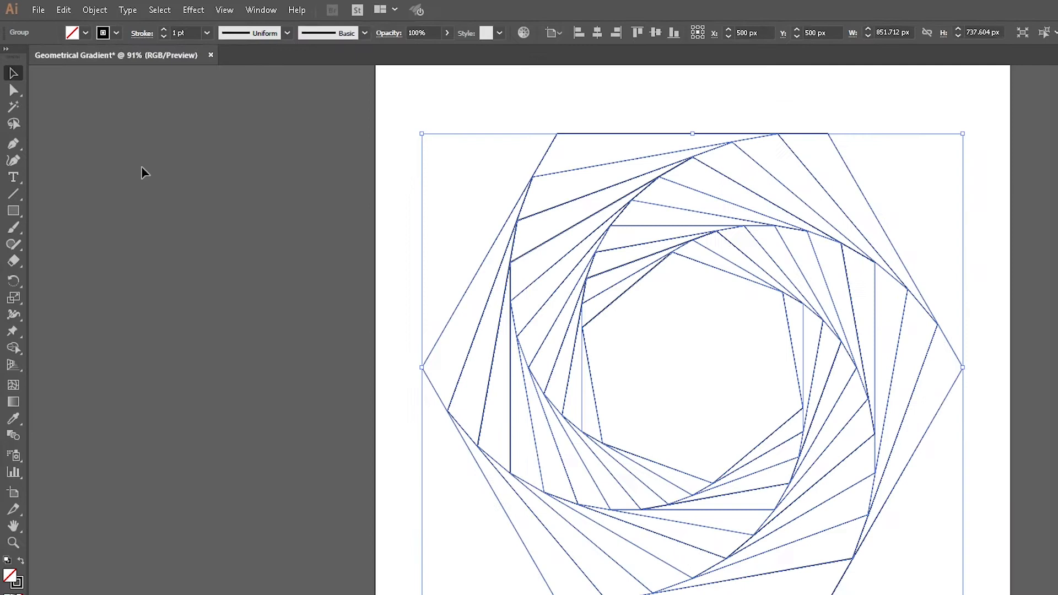
# Ungroup the expanded shapes repeatedly to separate the individual hexagons
pyautogui.rightClick(526, 328)
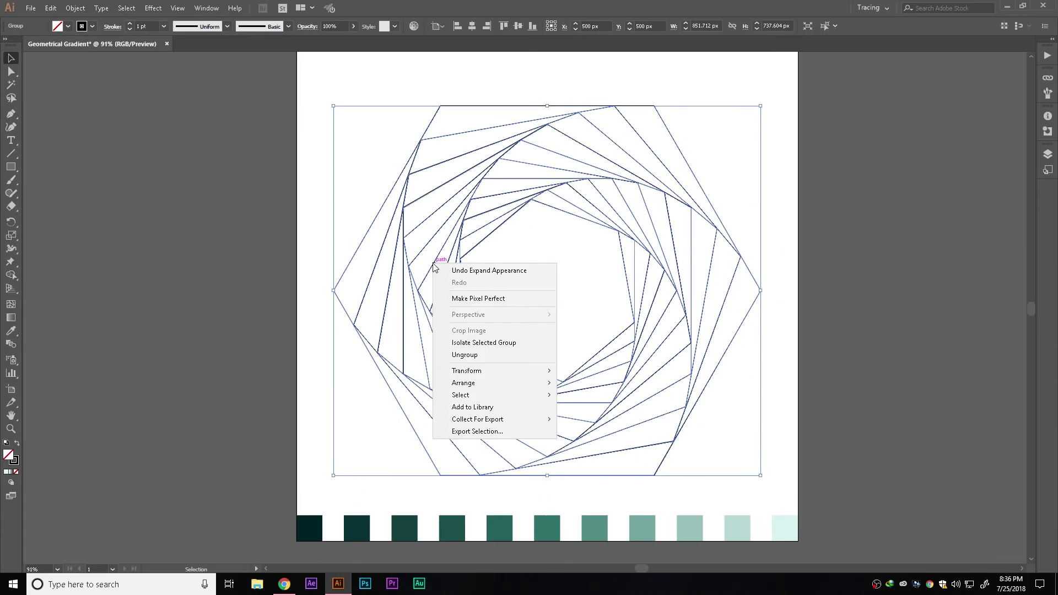
pyautogui.click(586, 453)
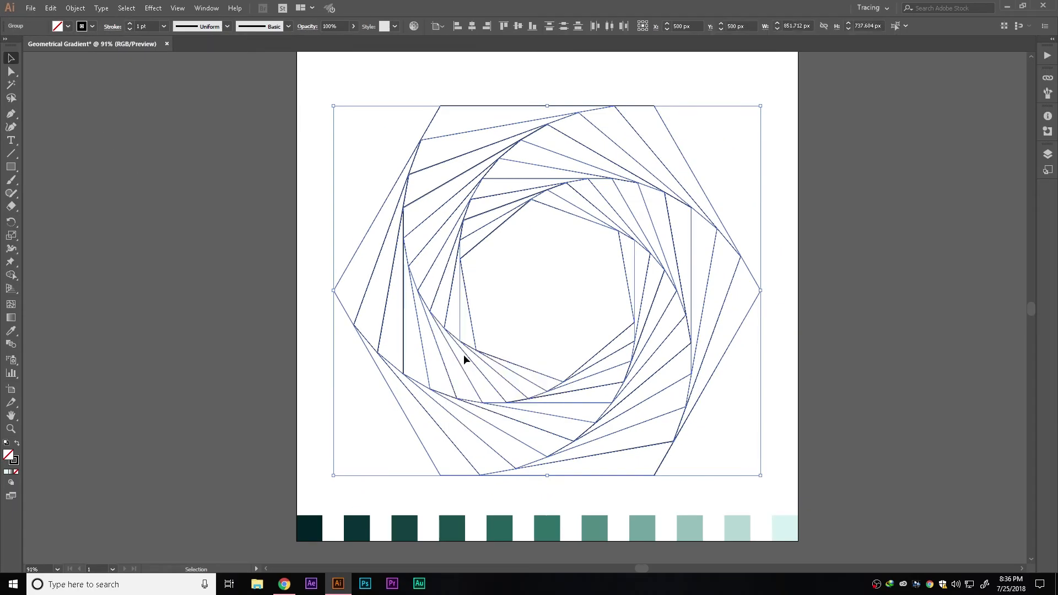
pyautogui.rightClick(435, 310)
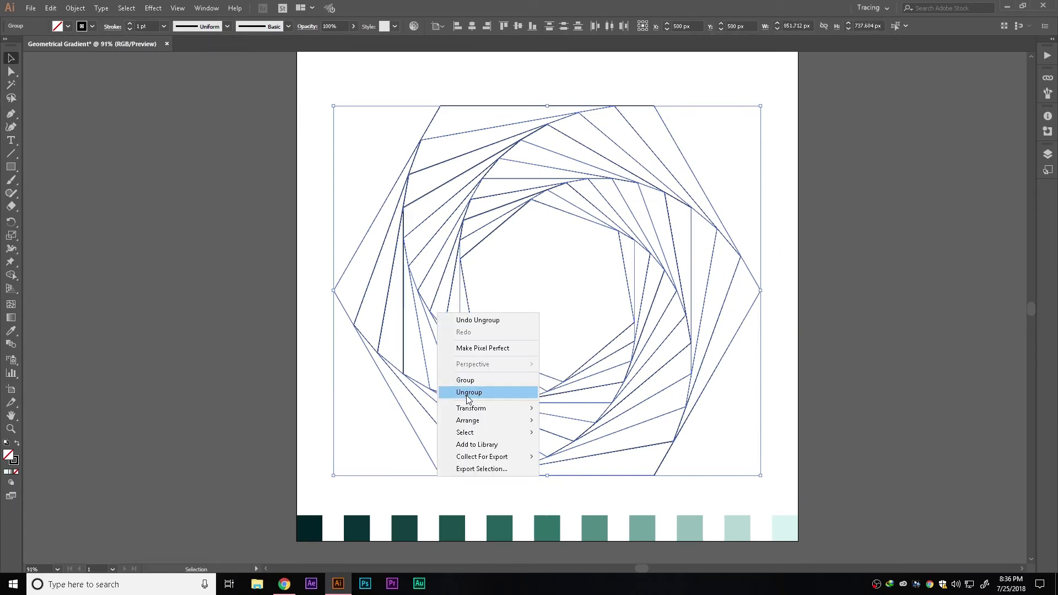
pyautogui.click(458, 391)
pyautogui.rightClick(411, 274)
pyautogui.click(342, 341)
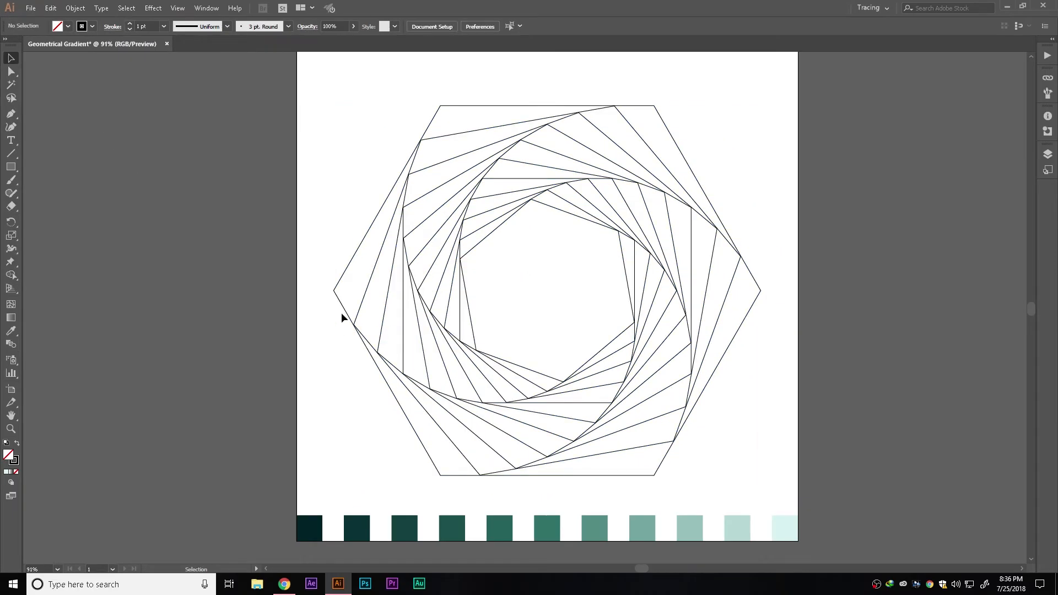
# Fill the innermost hexagon with the lightest blend color and the next hexagon with the second-lightest
pyautogui.click(470, 312)
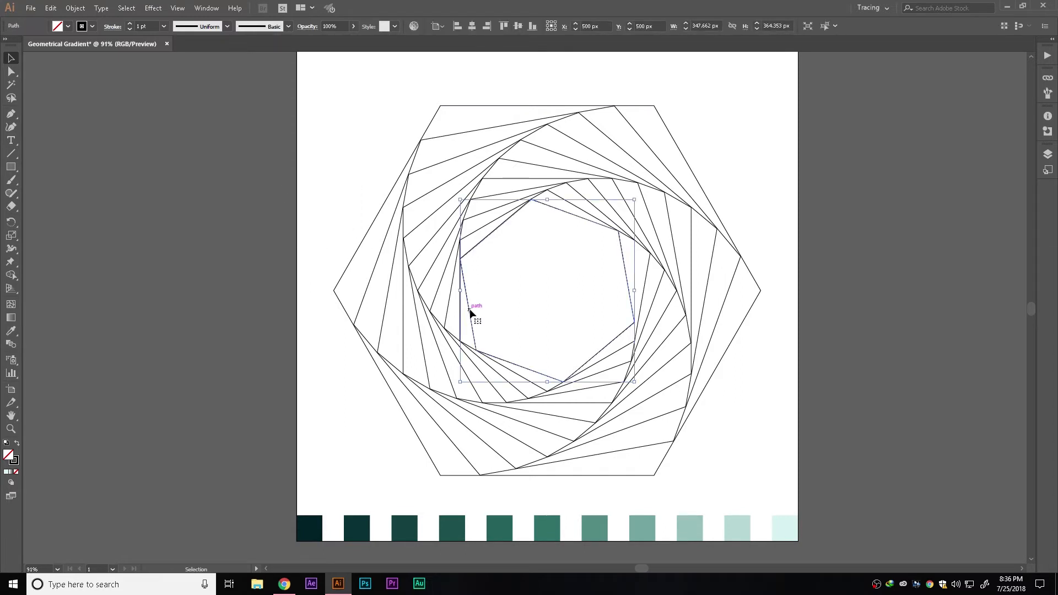
pyautogui.press('i')
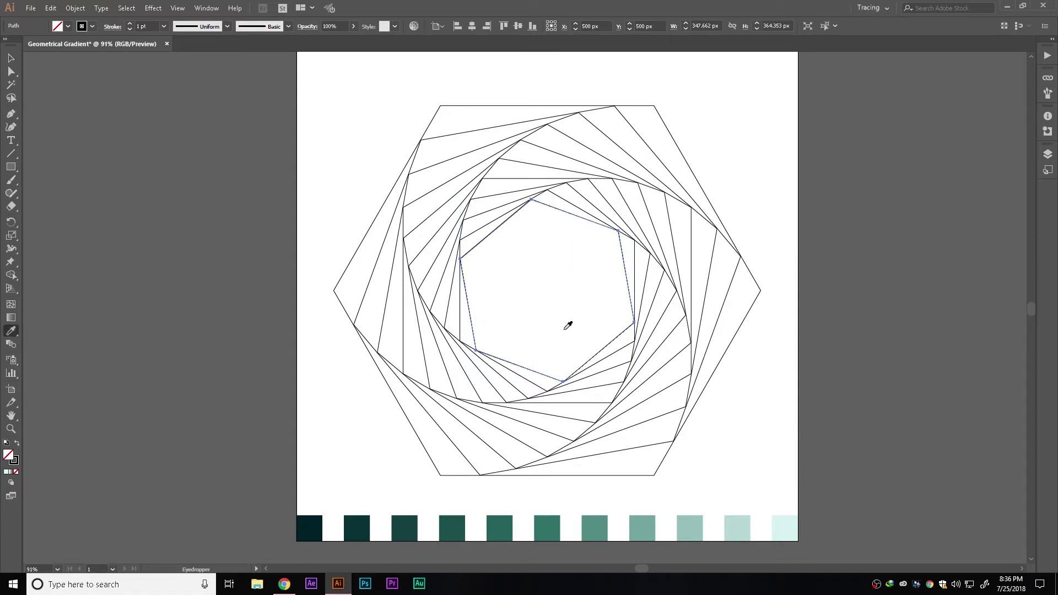
pyautogui.click(786, 526)
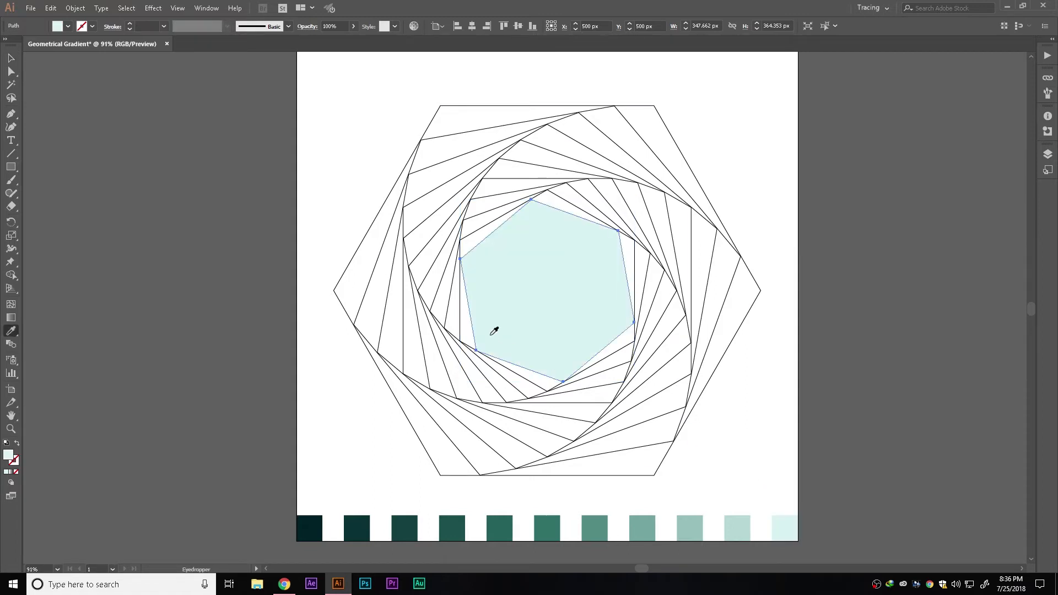
pyautogui.press('v')
pyautogui.click(463, 328)
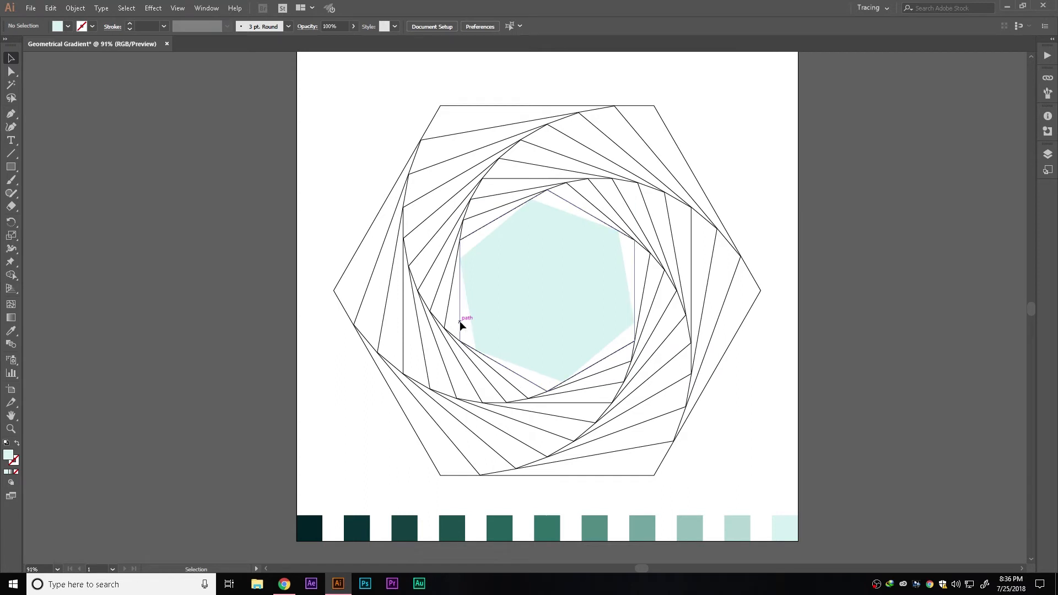
pyautogui.press('i')
pyautogui.click(736, 524)
pyautogui.press('v')
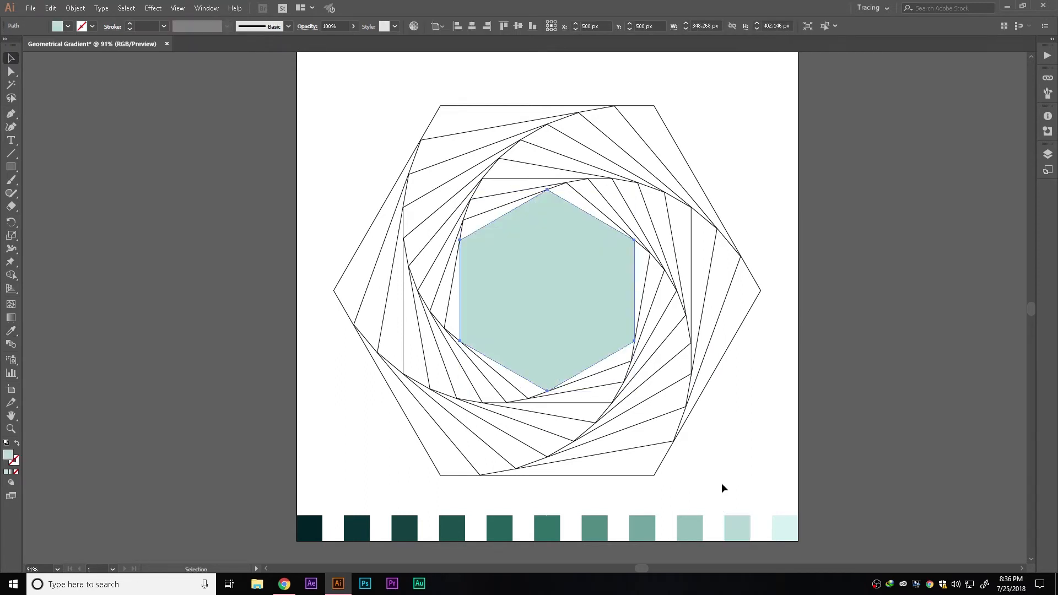
# Send the second hexagon to the back of the stacking order
pyautogui.press('a')
pyautogui.hotkey('ctrl', 'shift', '[')
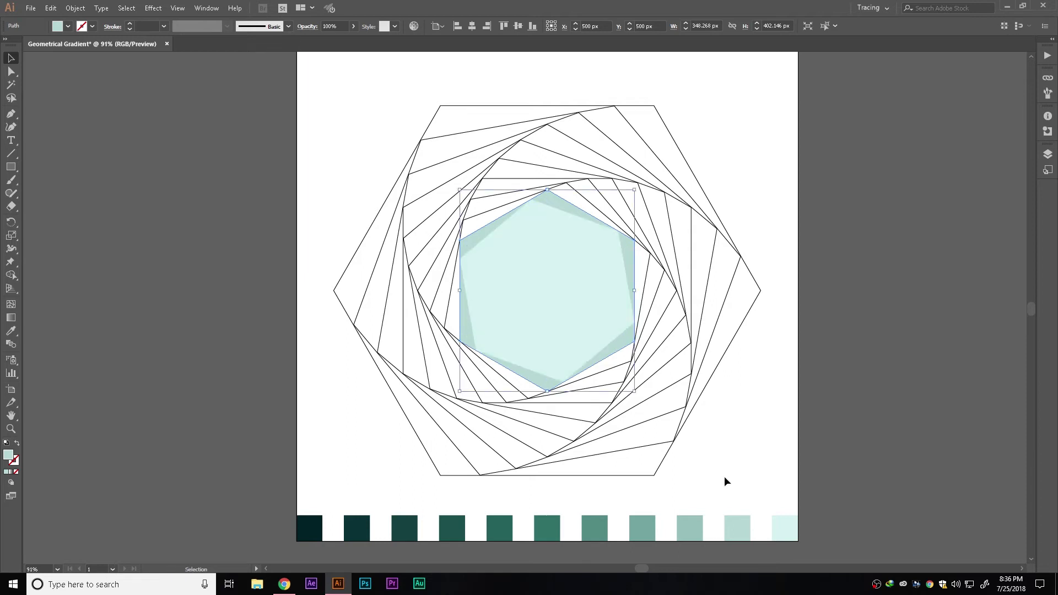
pyautogui.click(723, 482)
# Zoom in on the colored hexagon design
pyautogui.click(446, 320)
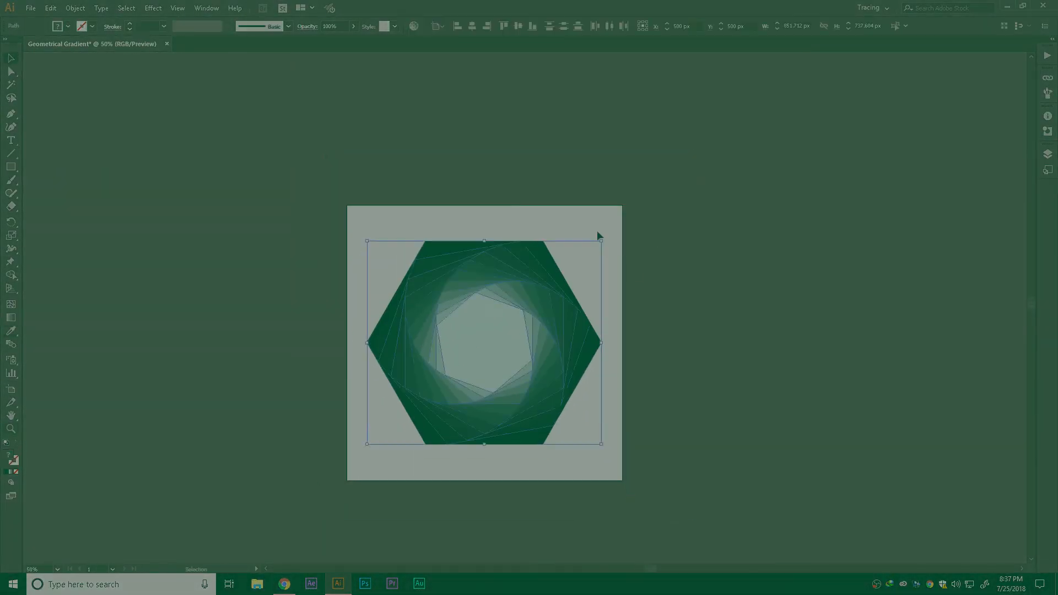
pyautogui.moveTo(598, 234); pyautogui.dragTo(644, 164)
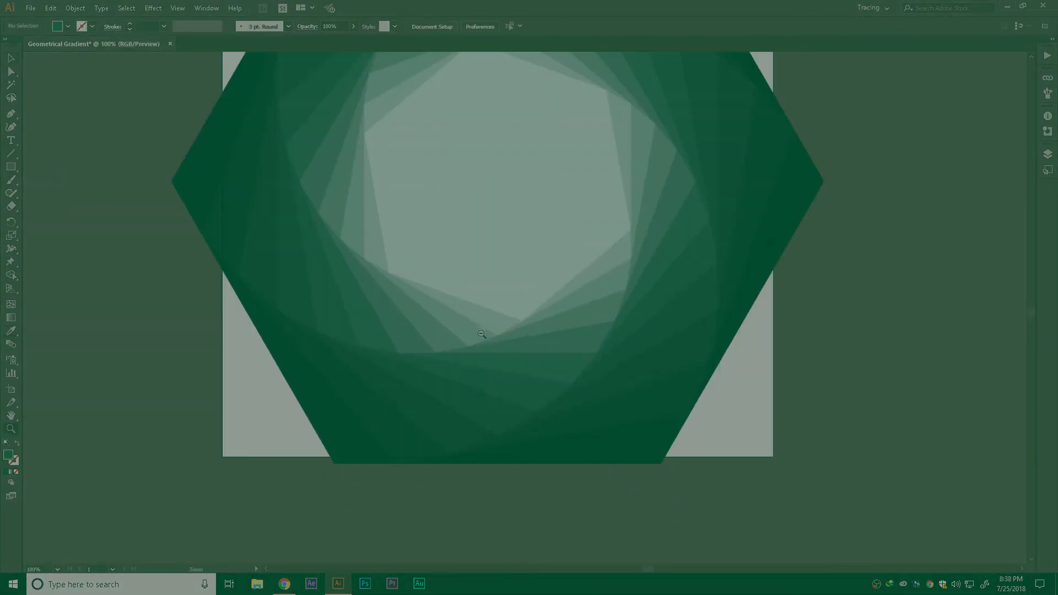